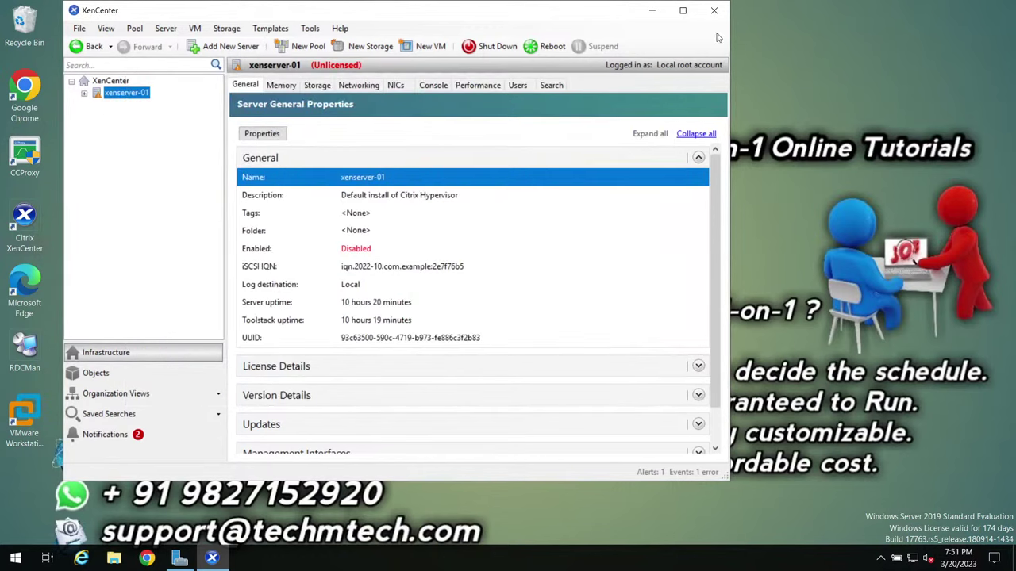
Step: Close XenCenter and dismiss the desktop context menu
left_click(714, 10)
right_click(413, 164)
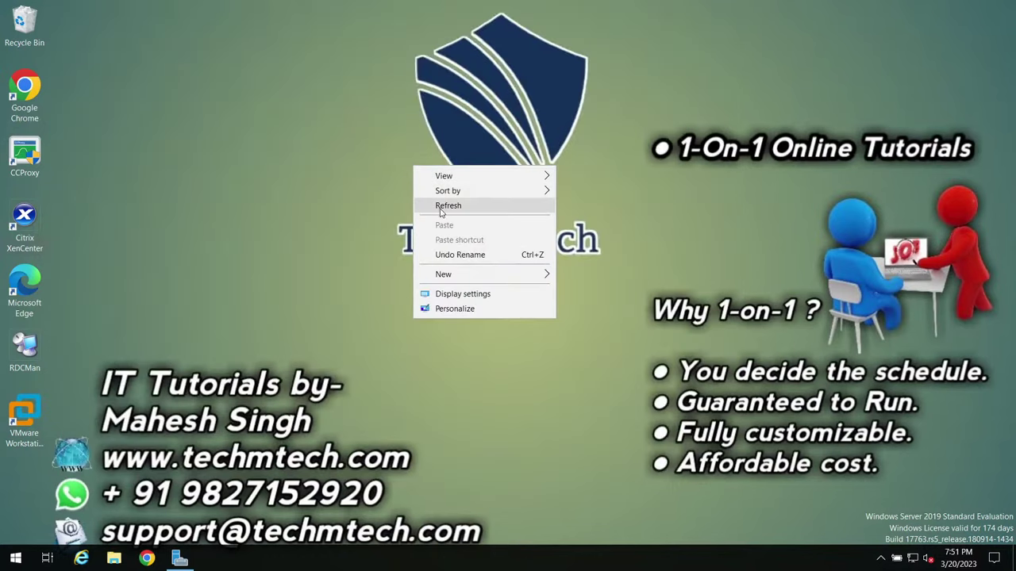
left_click(110, 22)
Step: Empty the Recycle Bin's 8,462 items (16.3 GB) and move the progress window aside
right_click(19, 27)
left_click(52, 53)
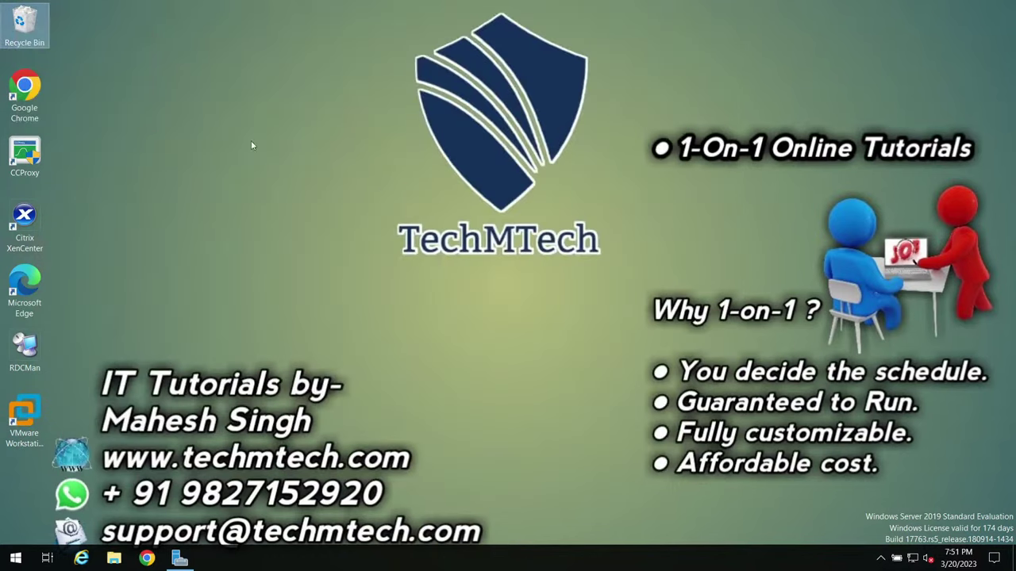
left_click(544, 330)
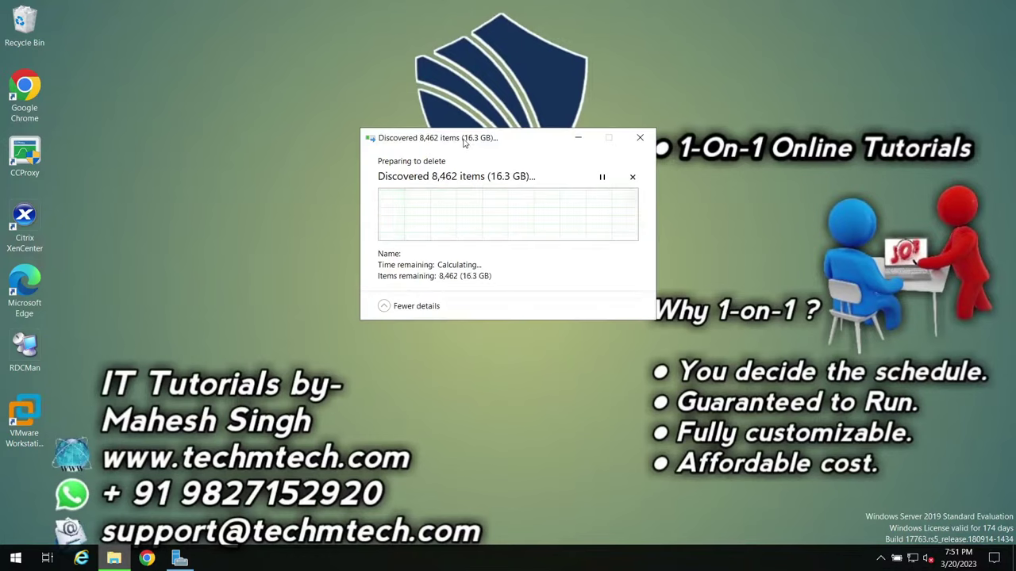
left_click_drag(465, 141, 957, 416)
Step: In Server Manager, check the Local Server's System Properties to confirm membership in ABC.COM
left_click(191, 559)
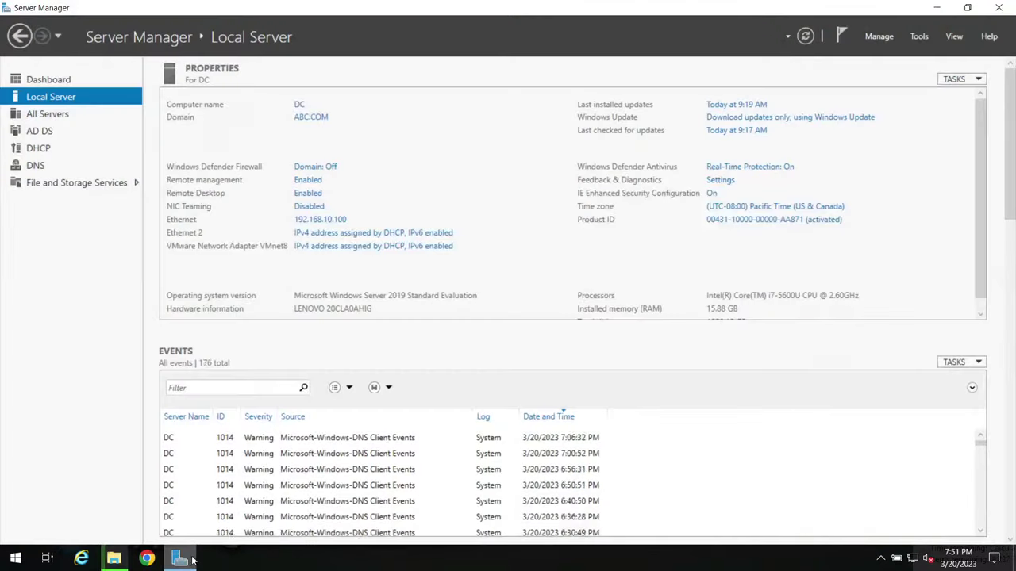
left_click(46, 80)
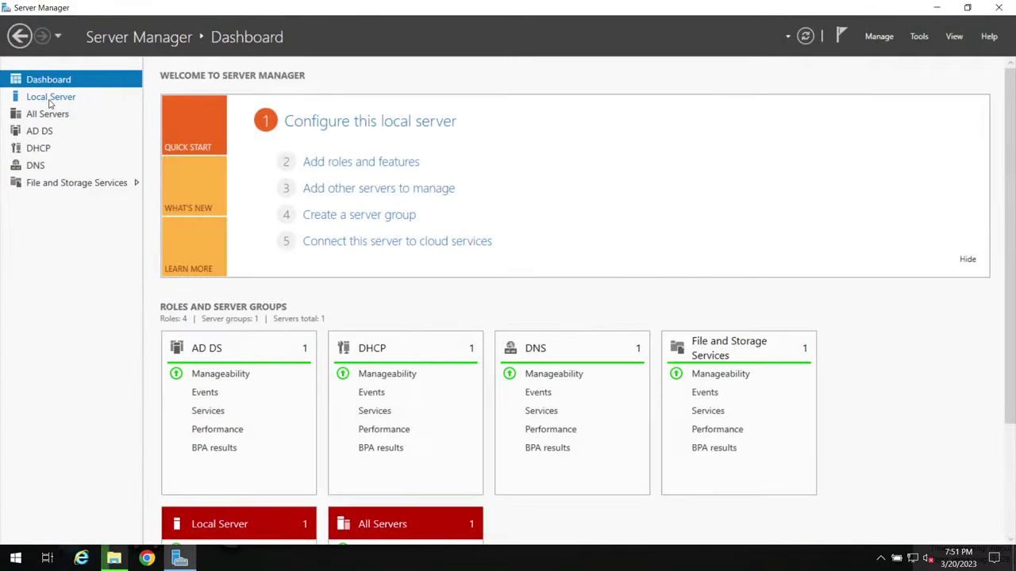
left_click(51, 99)
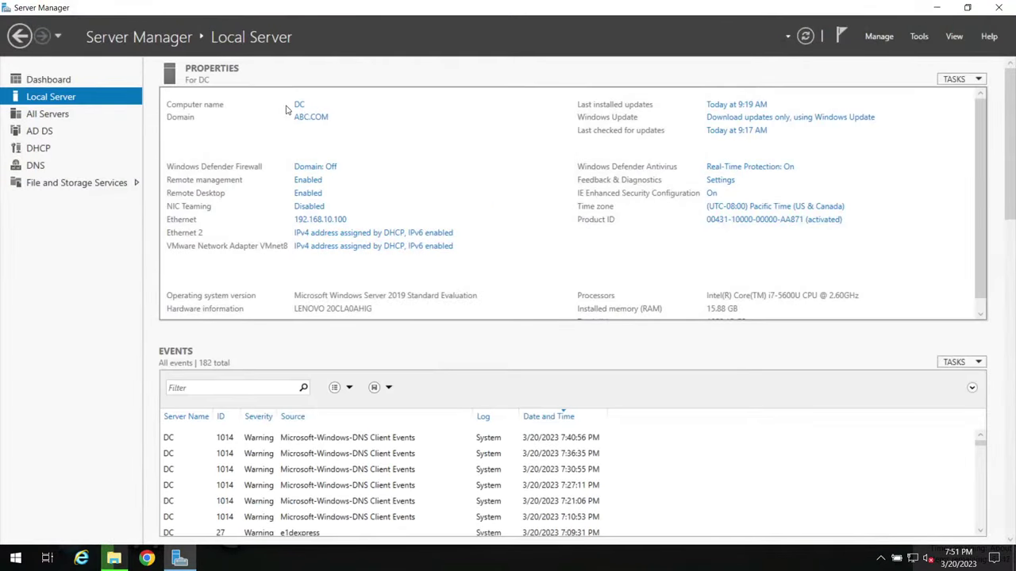
left_click(310, 117)
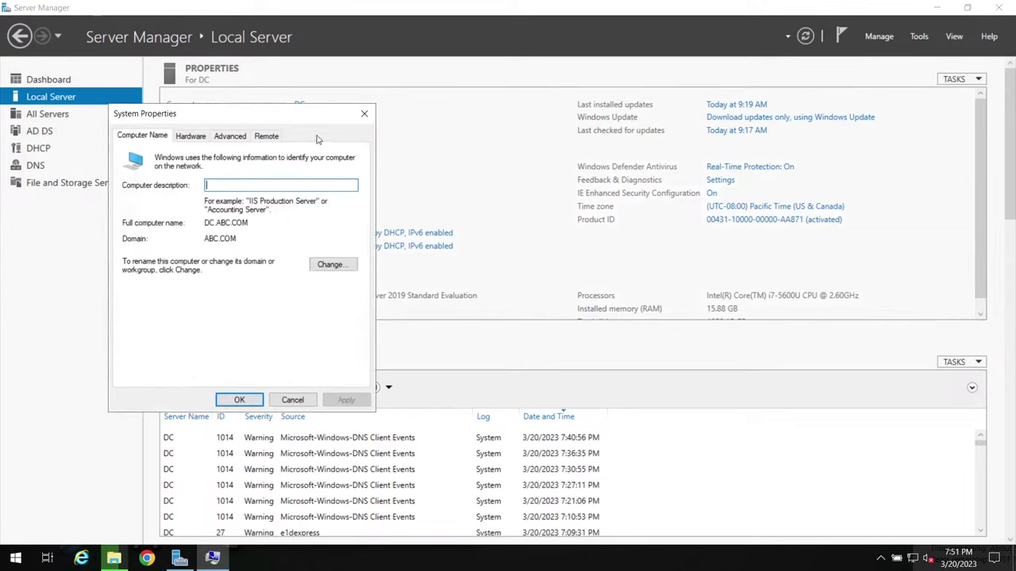
left_click(364, 115)
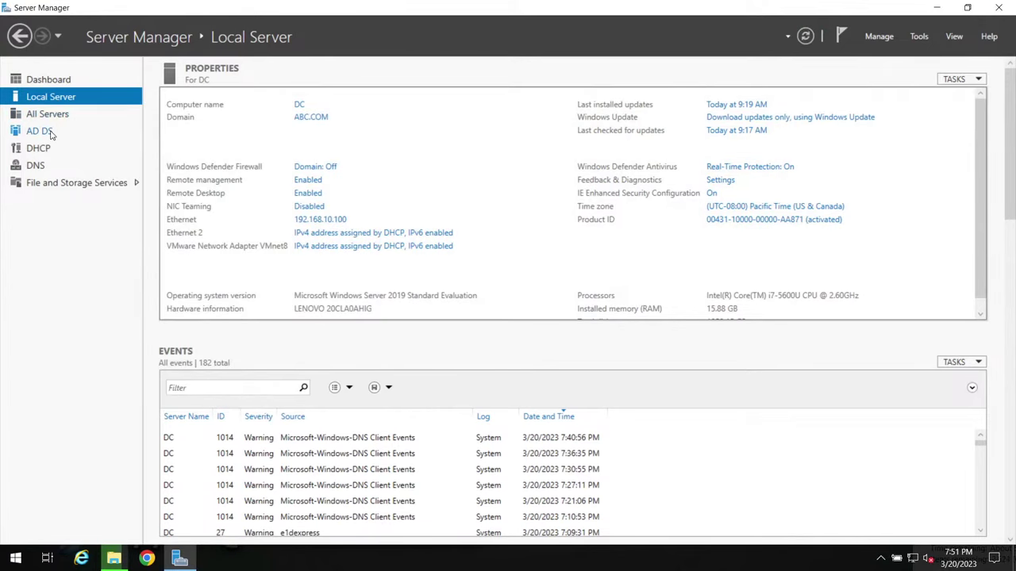
Step: Review the AD DS, DHCP and DNS role pages, then minimize Server Manager
left_click(44, 133)
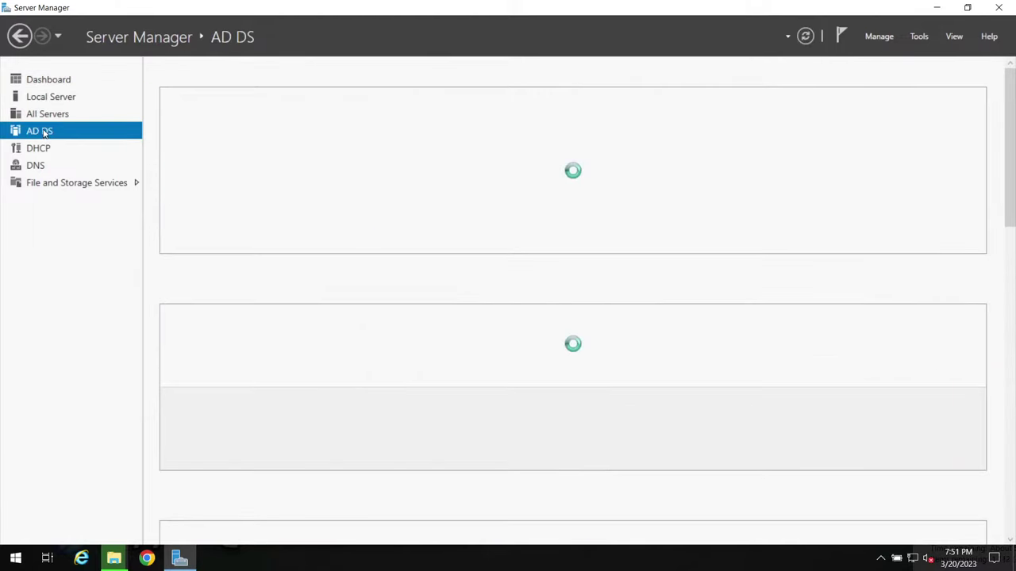
left_click(54, 149)
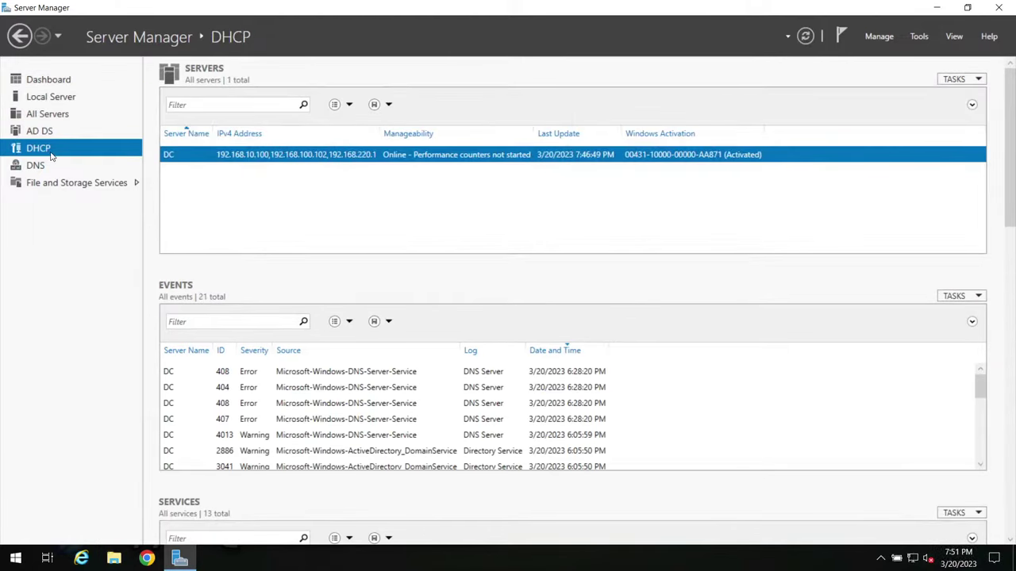
left_click(37, 165)
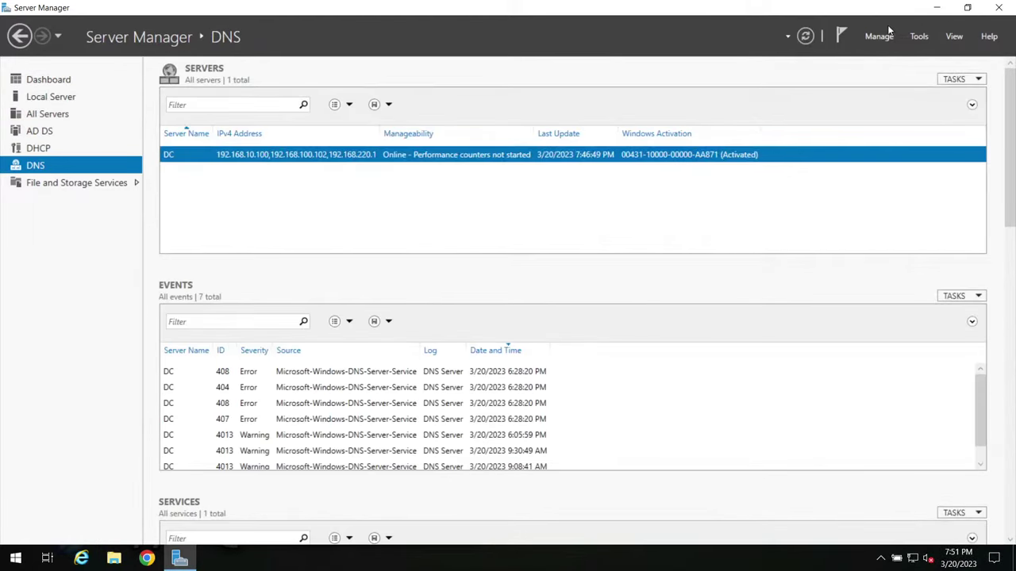
left_click(936, 8)
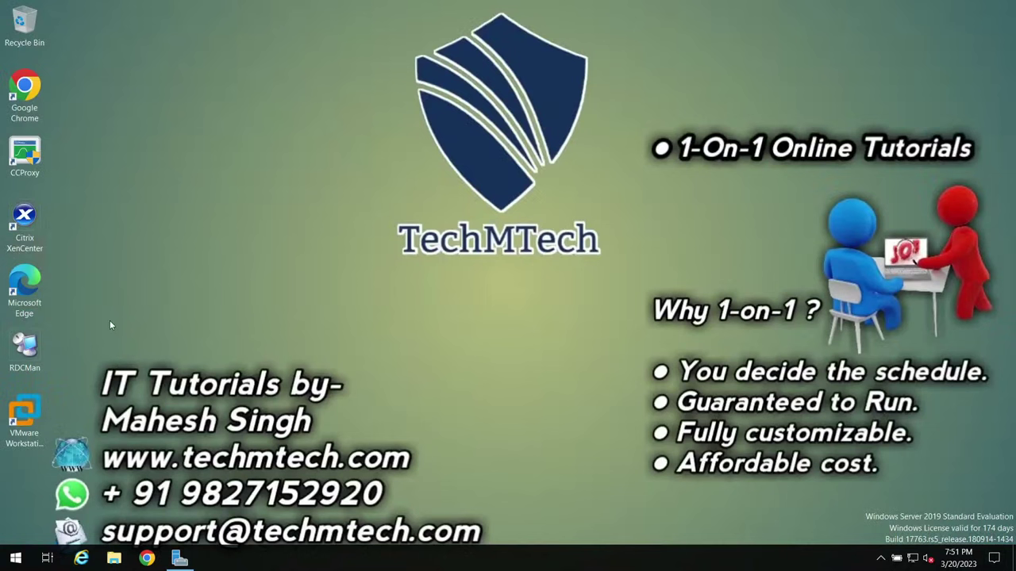
Step: Reopen XenCenter and connect to xenserver-01 with the root login
right_click(27, 226)
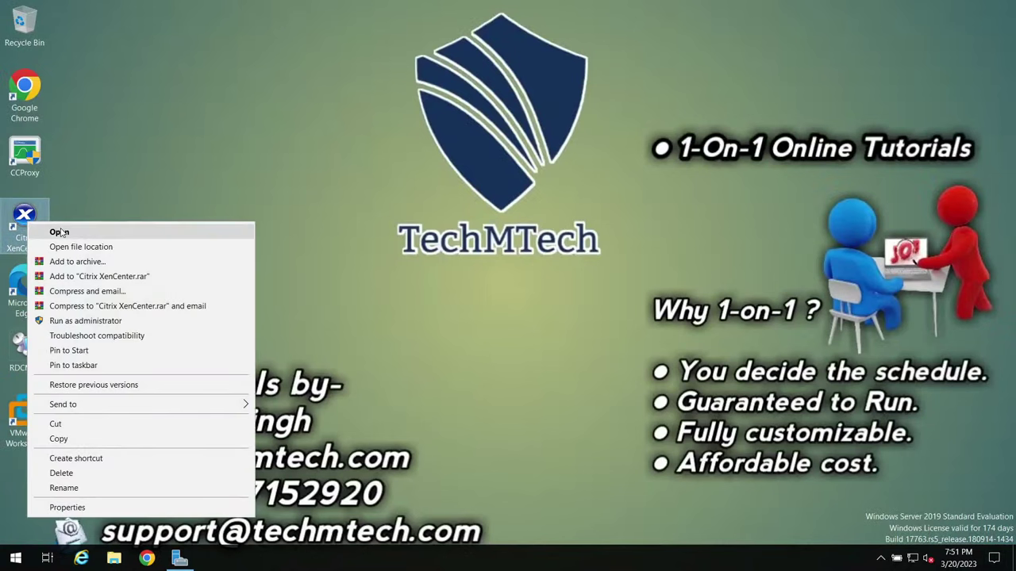
left_click(59, 229)
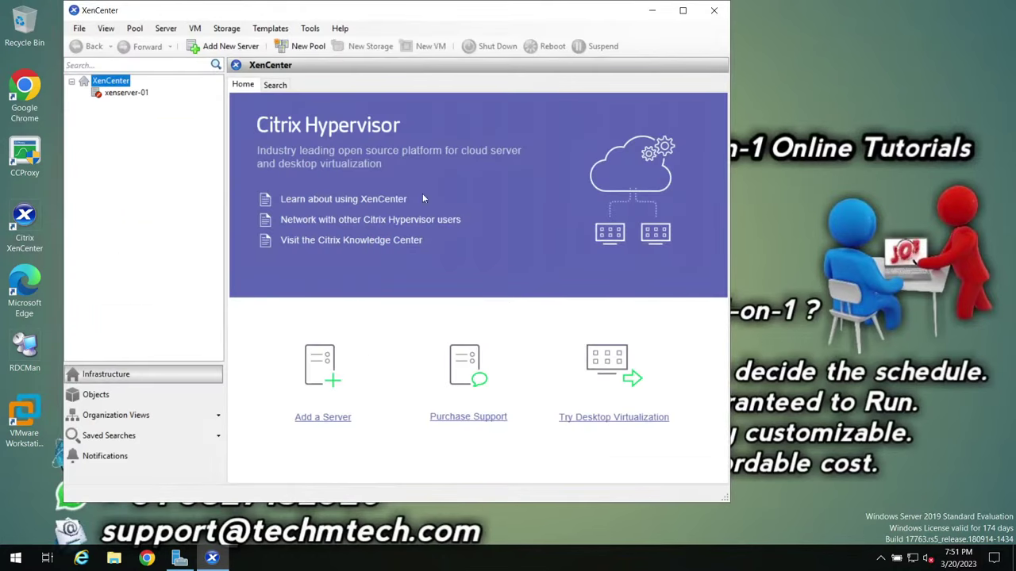
left_click_drag(410, 18, 445, 23)
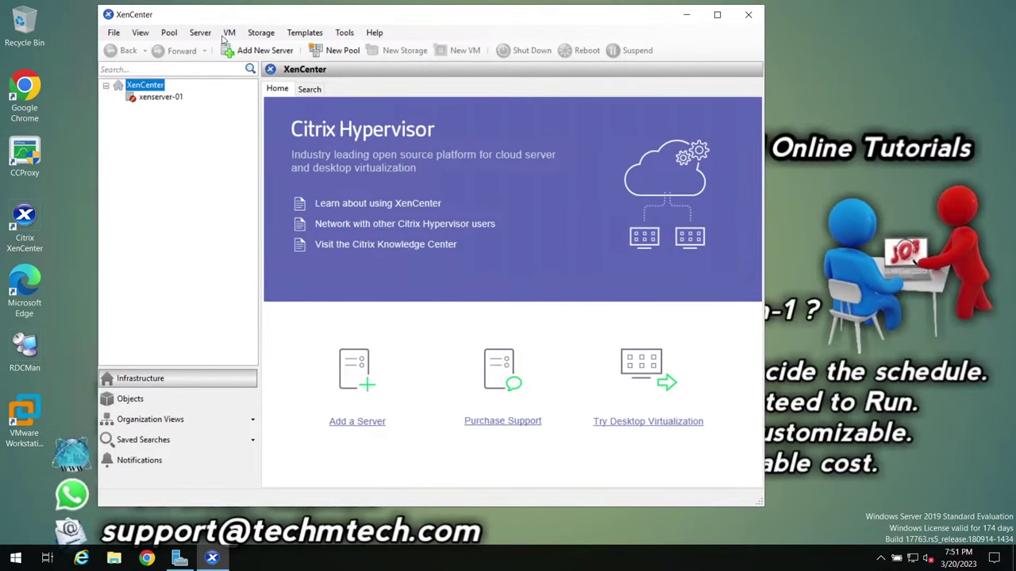
right_click(145, 98)
left_click(168, 110)
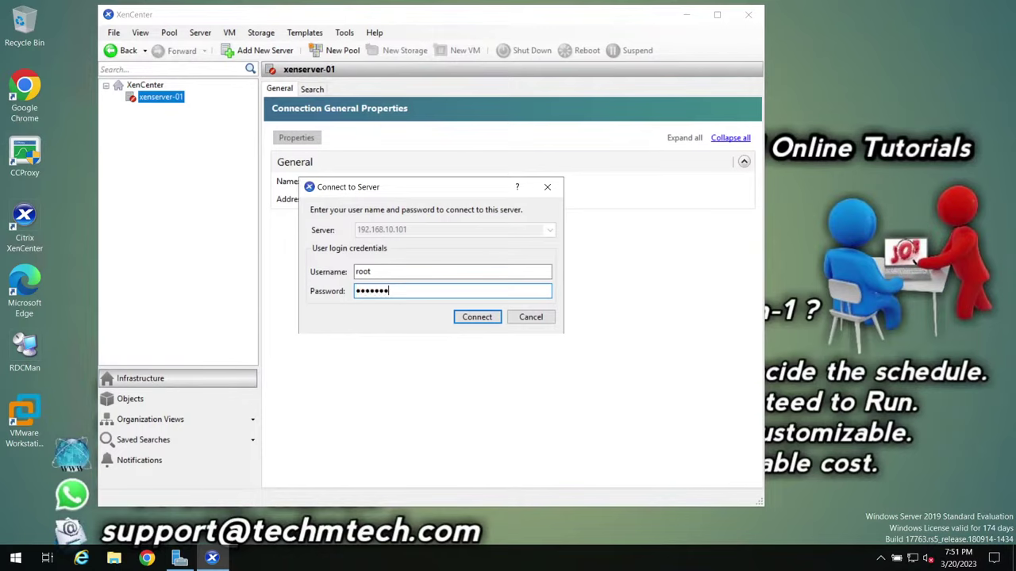
key("Return")
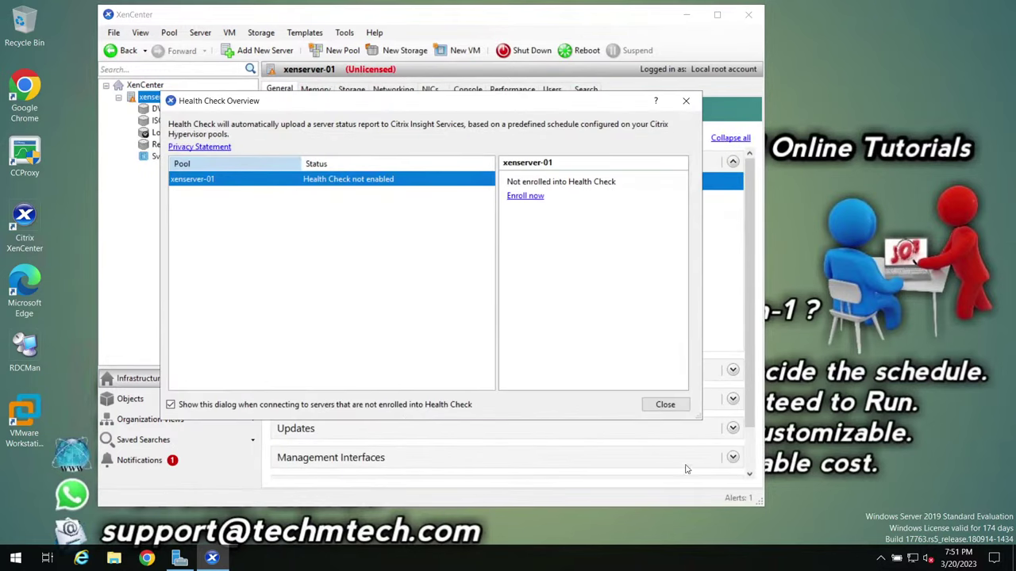
Step: Close the Health Check Overview, maximize XenCenter and widen the server tree panel
left_click(674, 411)
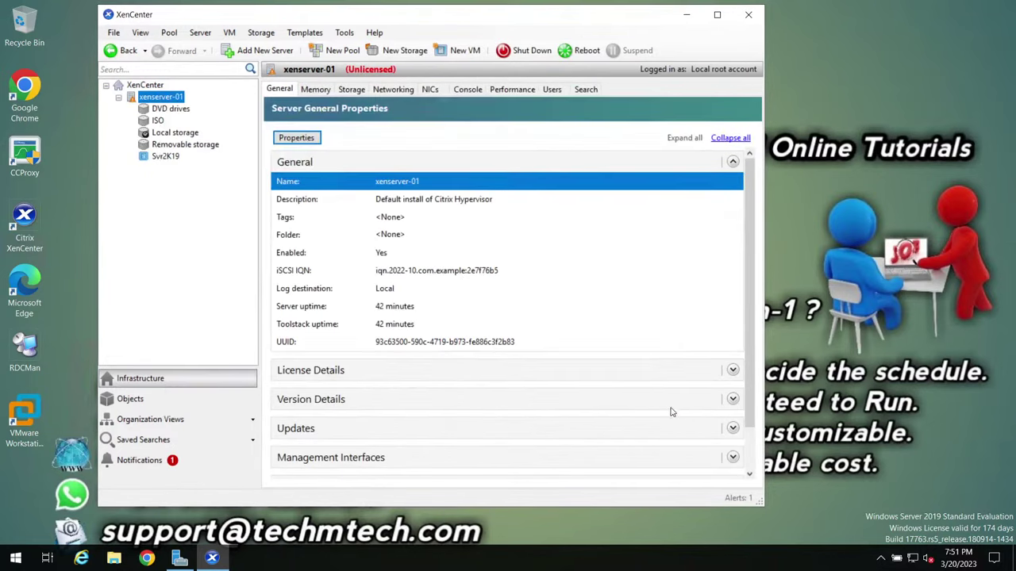
left_click(716, 14)
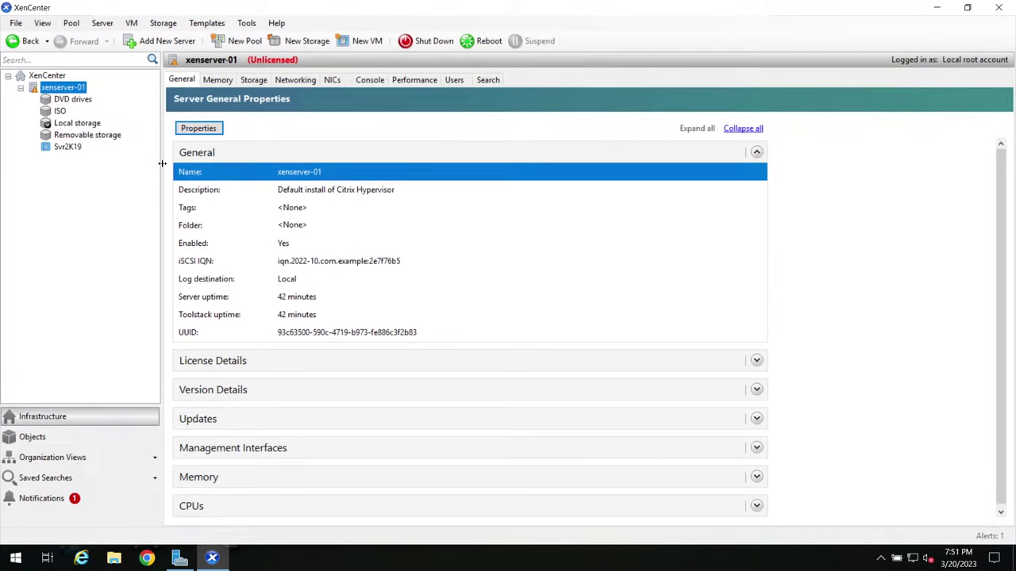
left_click_drag(162, 163, 185, 165)
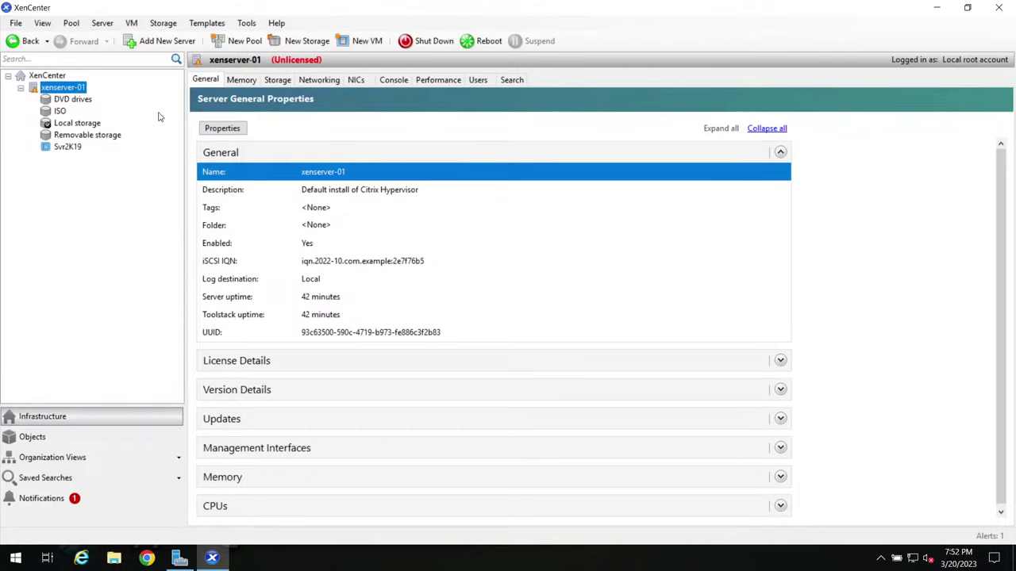
Step: Log into xenserver-01's console as root and launch xsconsole
left_click(392, 80)
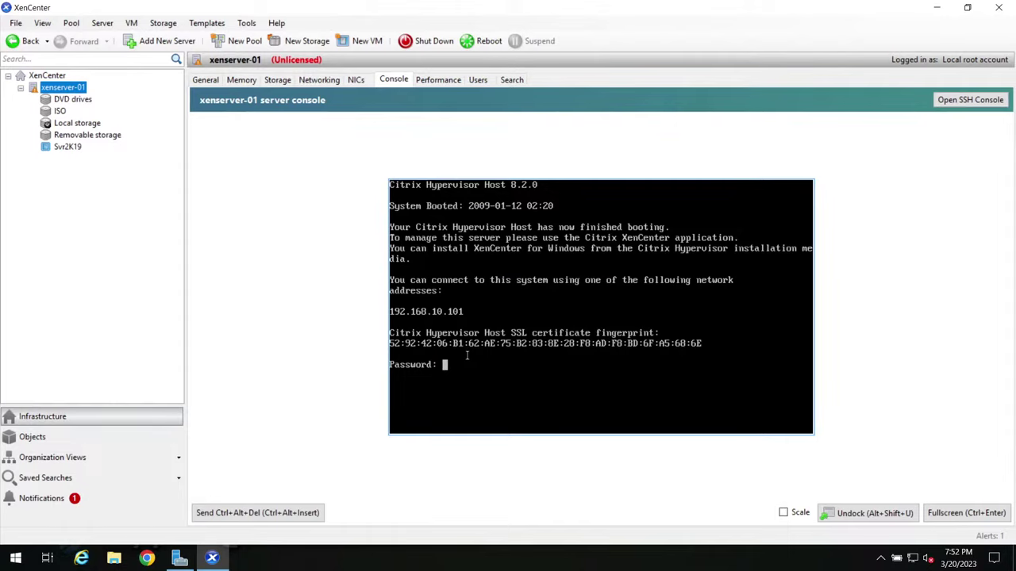
key("Return")
type("xs")
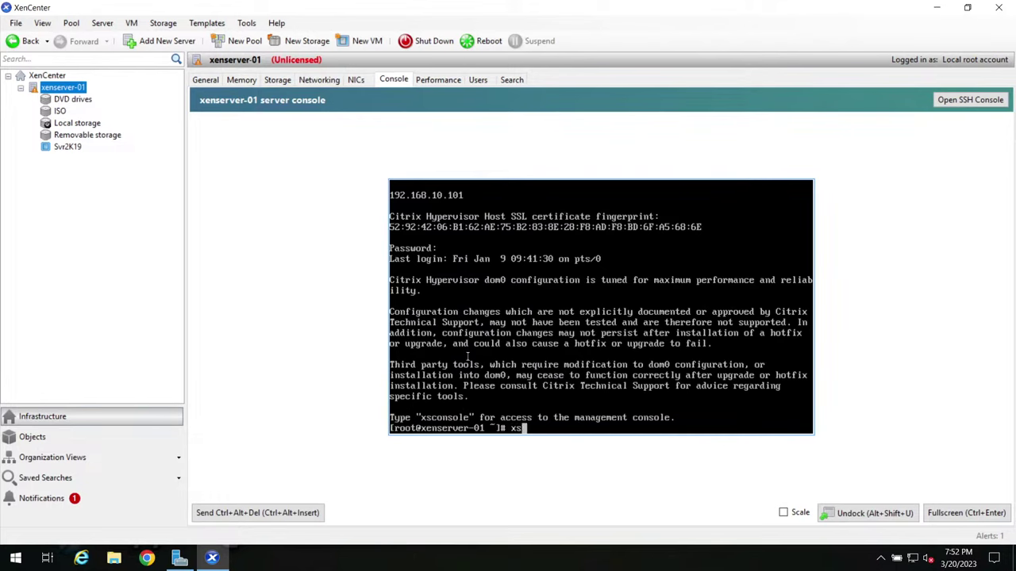
type("console")
key("Return")
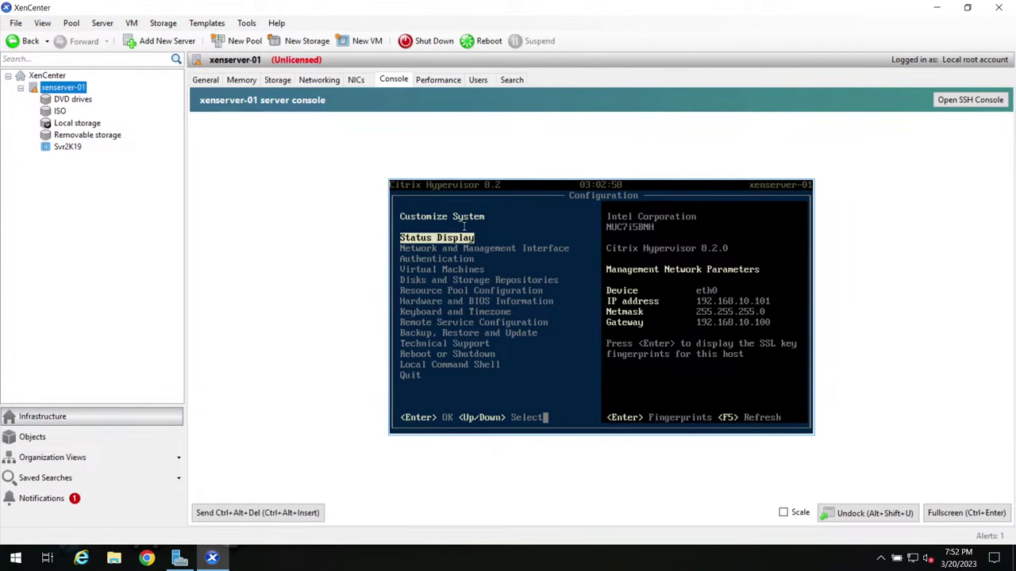
Step: Check Virtual Machines > All VMs in xsconsole, finding none, then return to Status Display
key("Down")
key("Down")
key("Down")
key("Up")
key("Up")
key("Up")
key("Down")
key("Down")
key("Down")
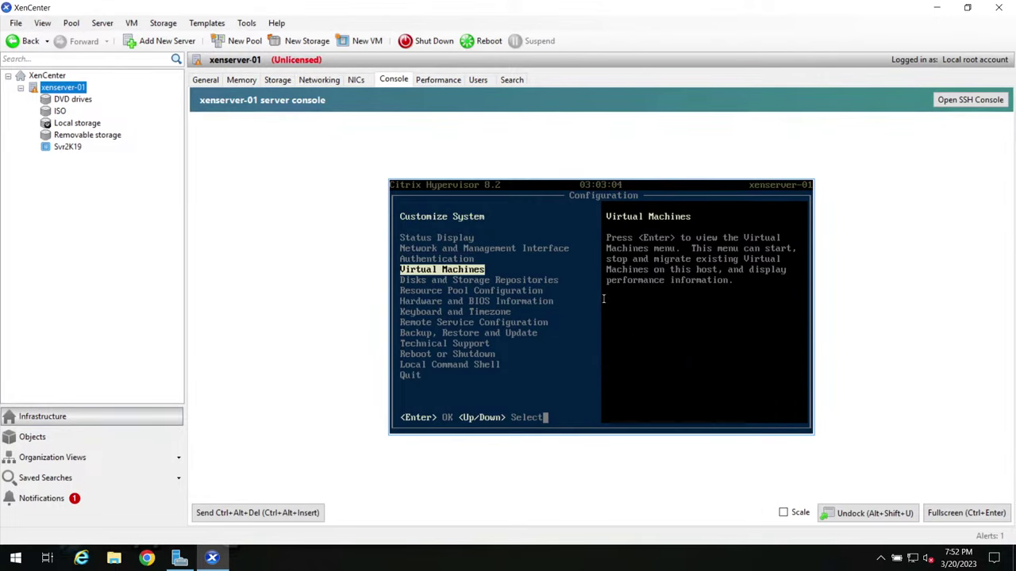
key("Return")
key("Down")
key("Down")
key("Return")
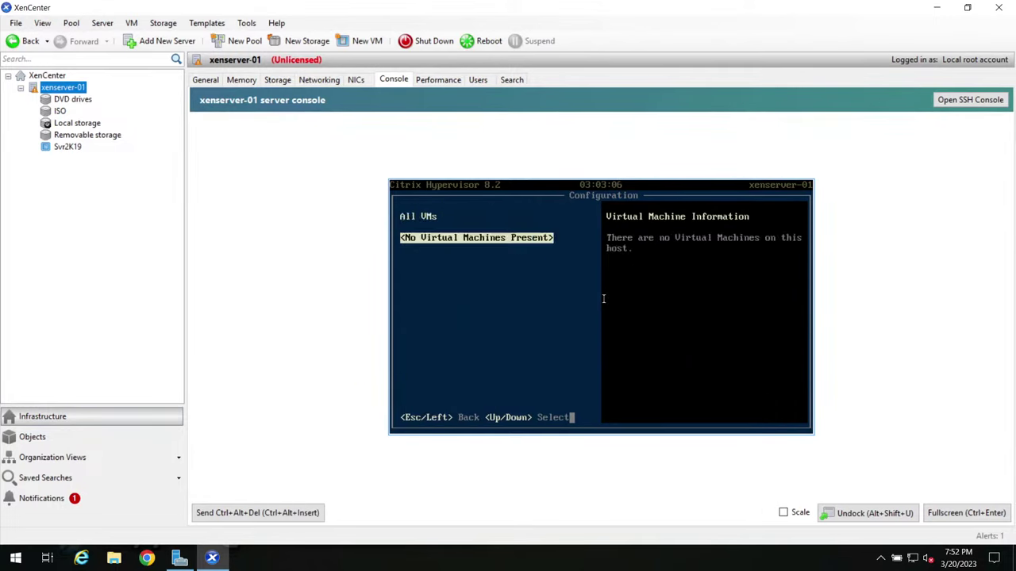
key("Escape")
key("Escape")
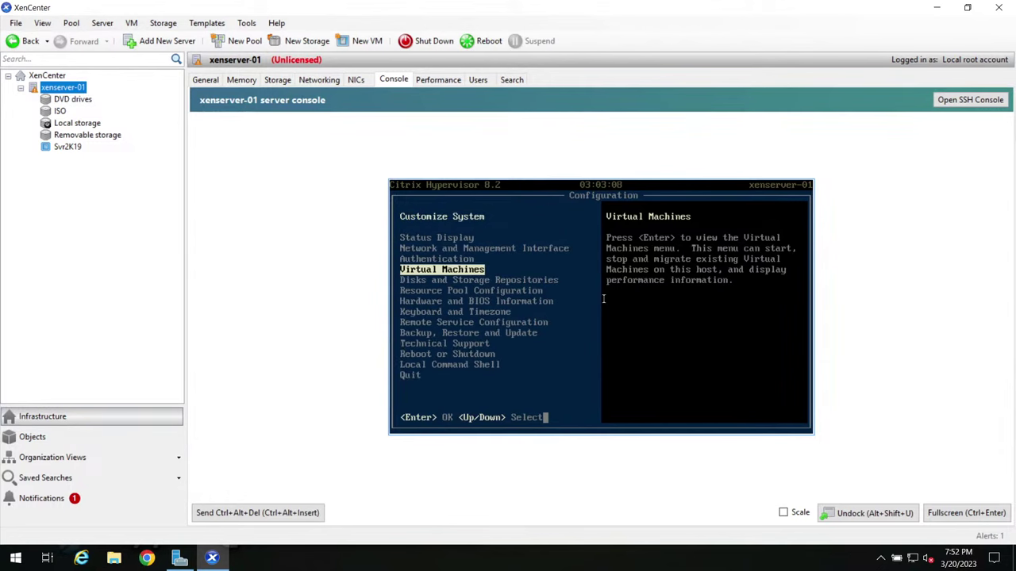
key("Down")
key("Down")
key("Down")
key("Down")
key("Down")
key("Down")
key("Down")
key("Down")
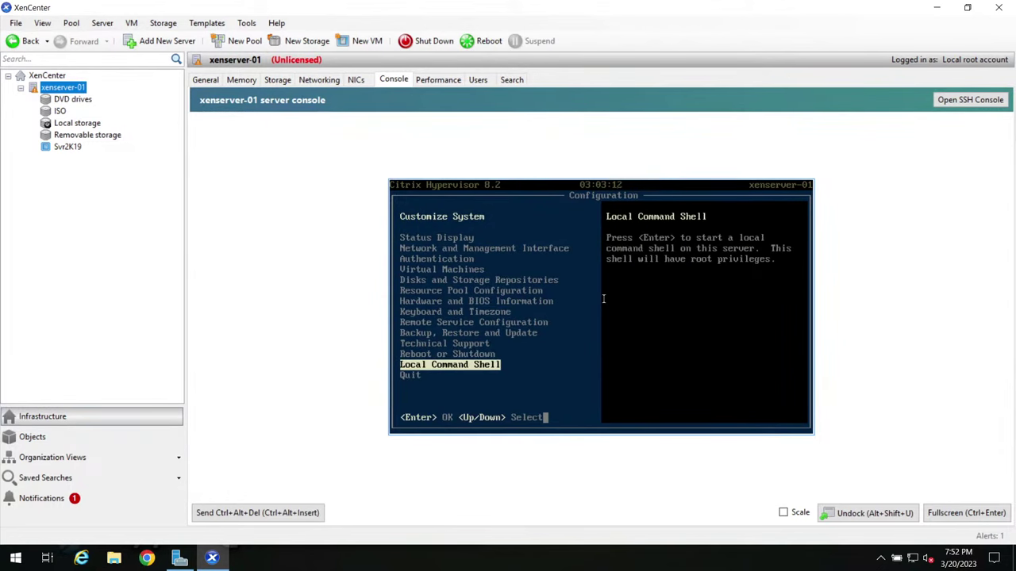
key("Down")
key("Down")
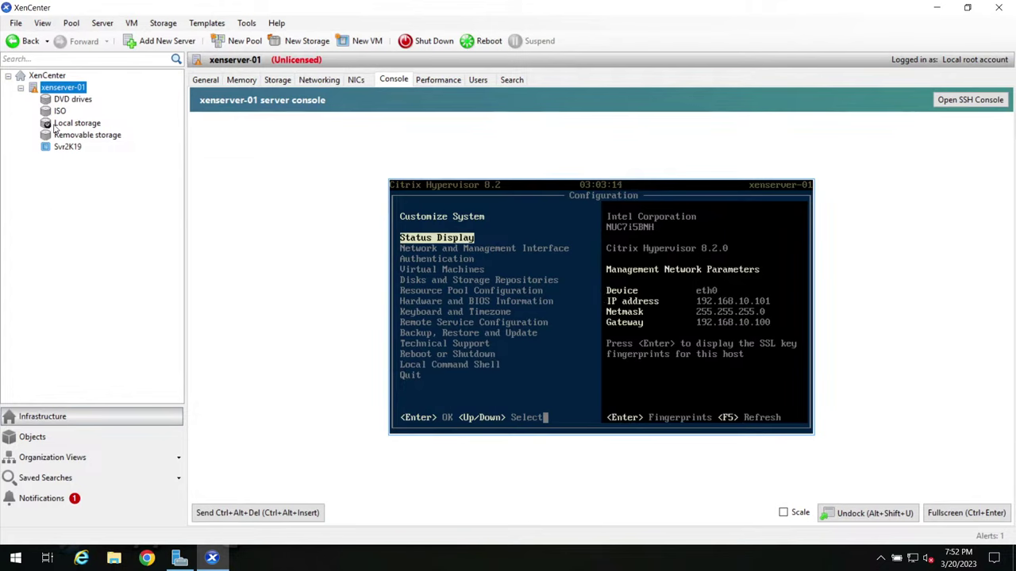
Step: Dismiss xenserver-01's actions menu and switch to the local Citrix Intro slides
right_click(61, 89)
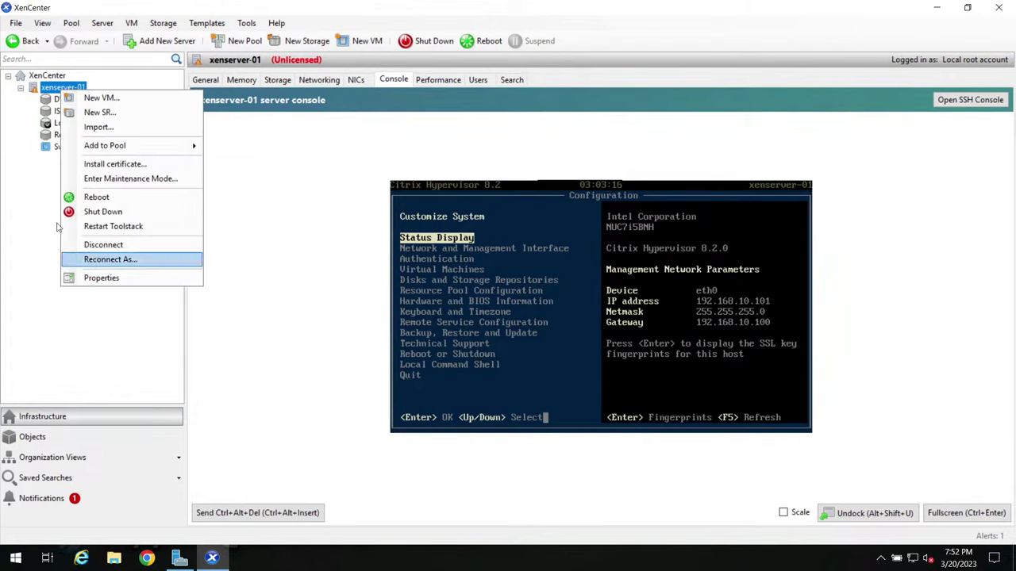
left_click(31, 185)
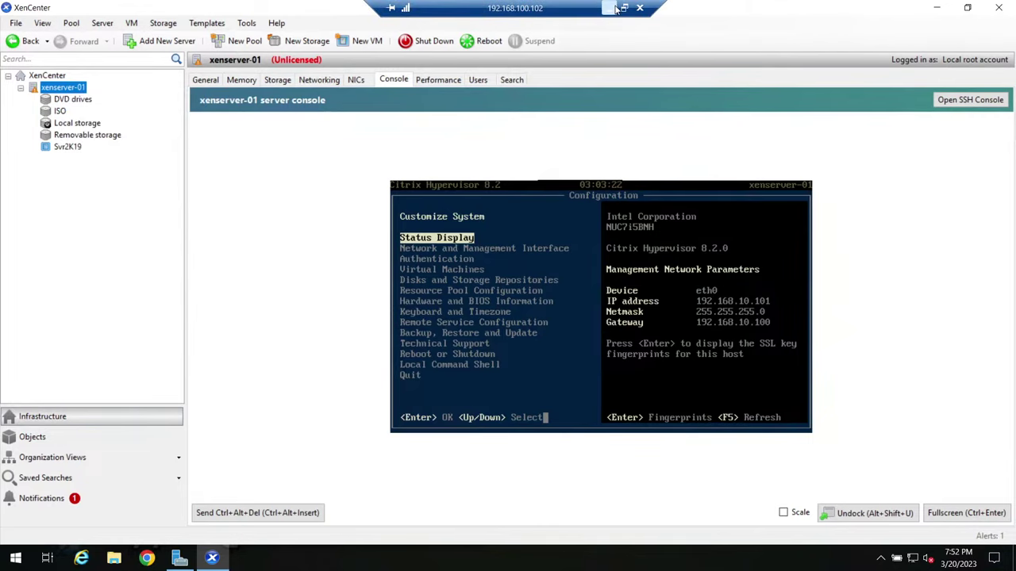
left_click(609, 8)
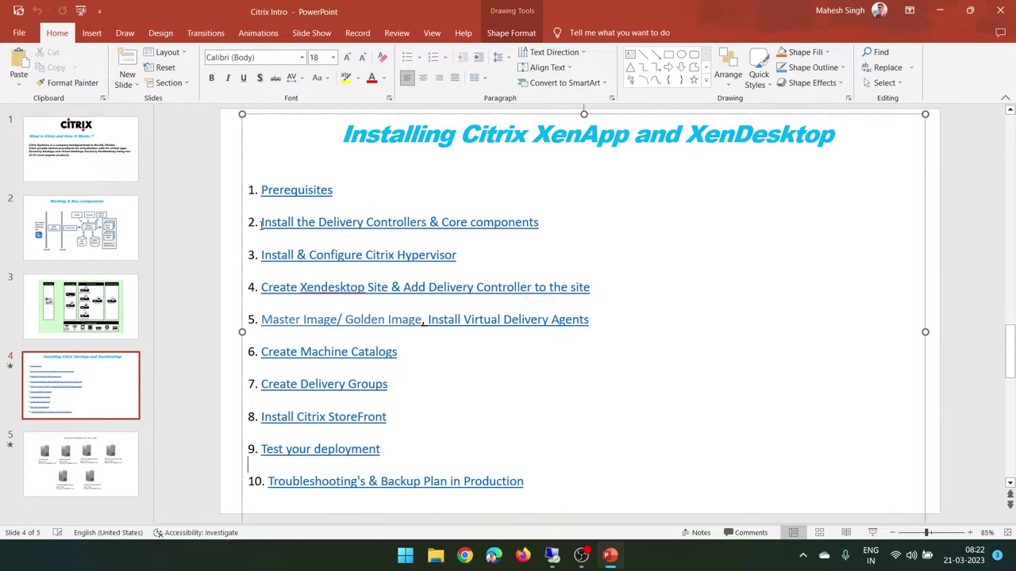
Step: Highlight 'Install the Delivery Controllers & Core components' on slide 4, then minimize PowerPoint
left_click_drag(261, 222, 514, 231)
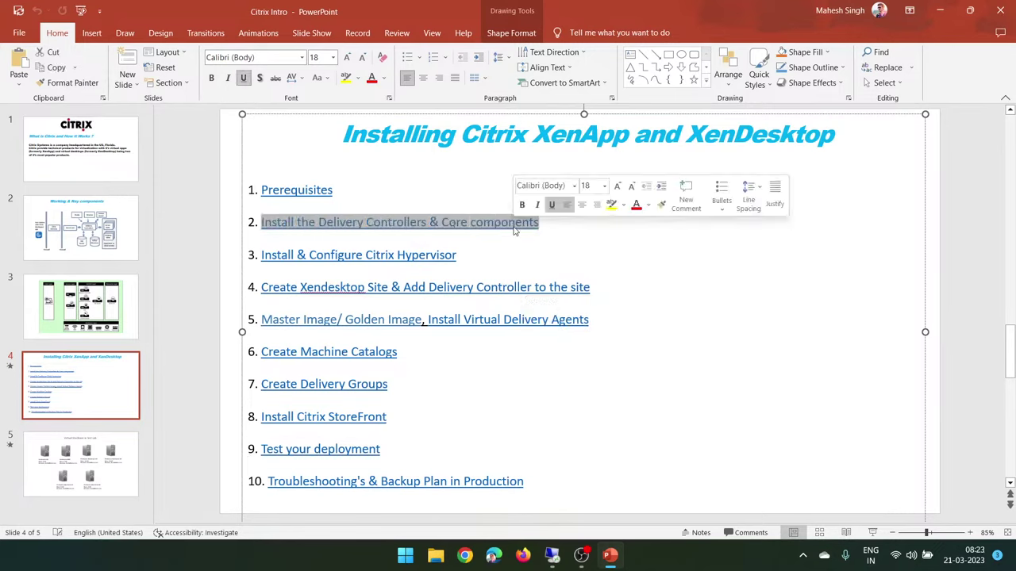
double_click(434, 225)
double_click(499, 226)
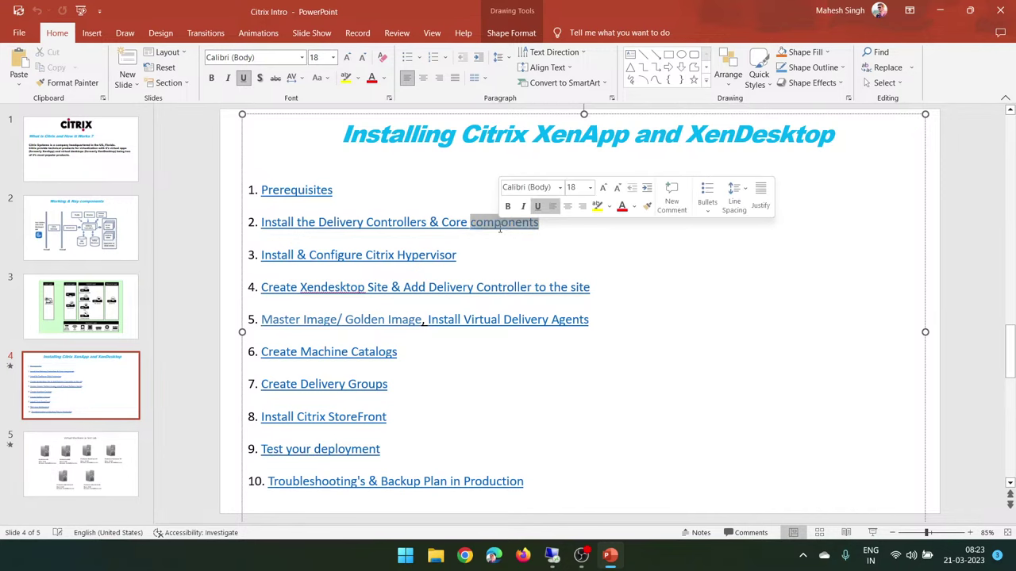
double_click(454, 224)
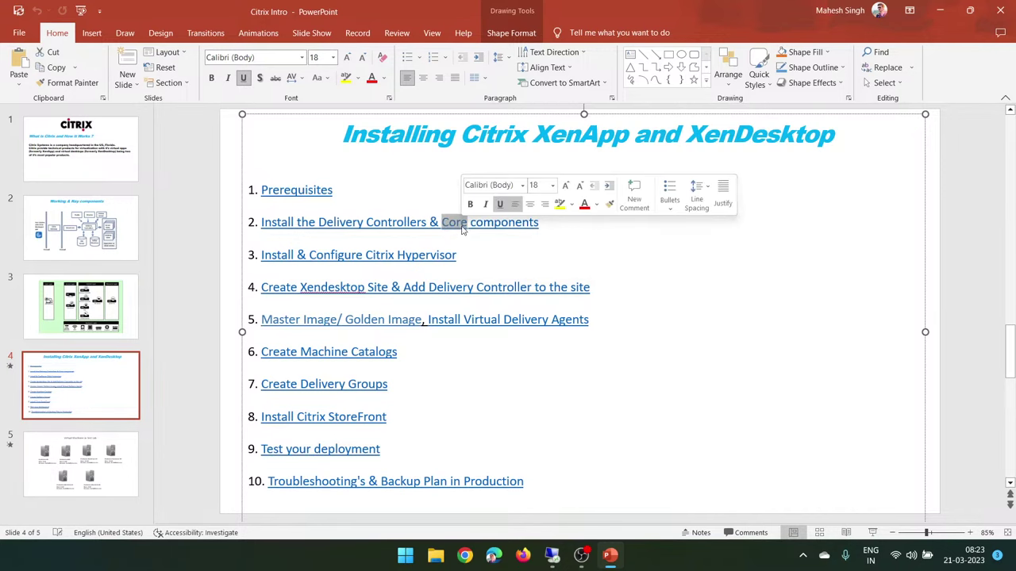
left_click(939, 10)
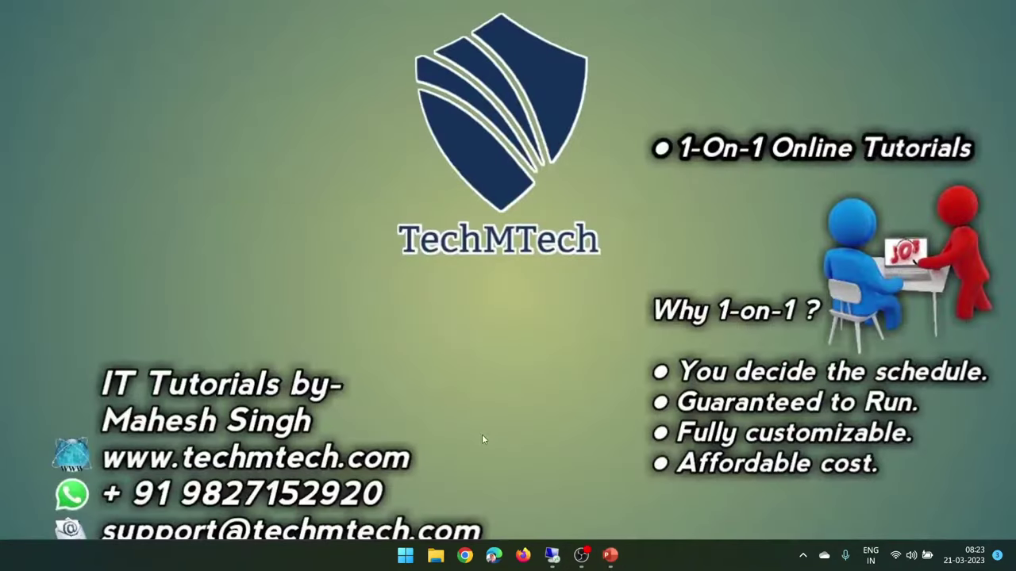
Step: Return to the remote session and view the Svr2K19 template's general properties
left_click(553, 554)
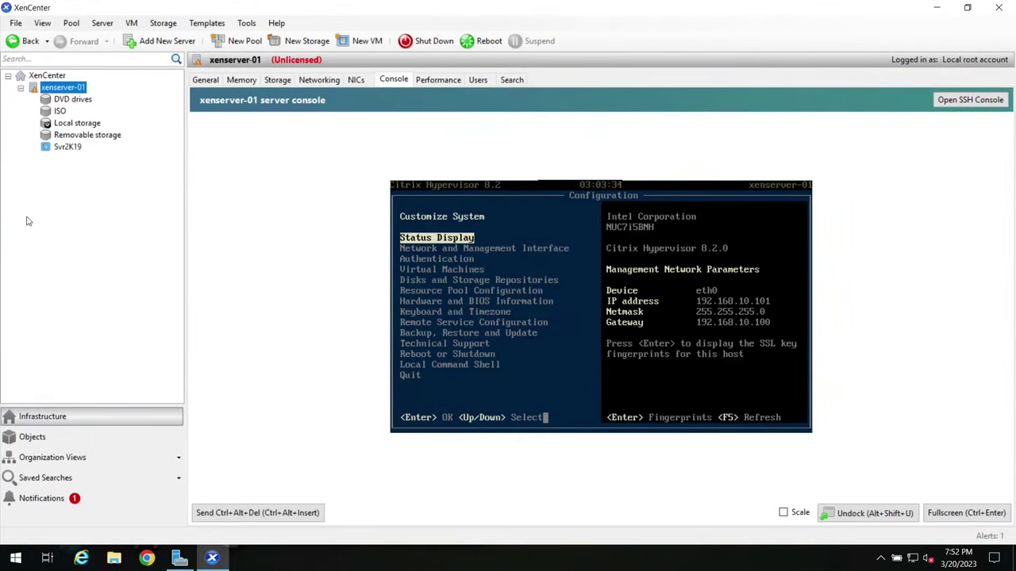
left_click(70, 146)
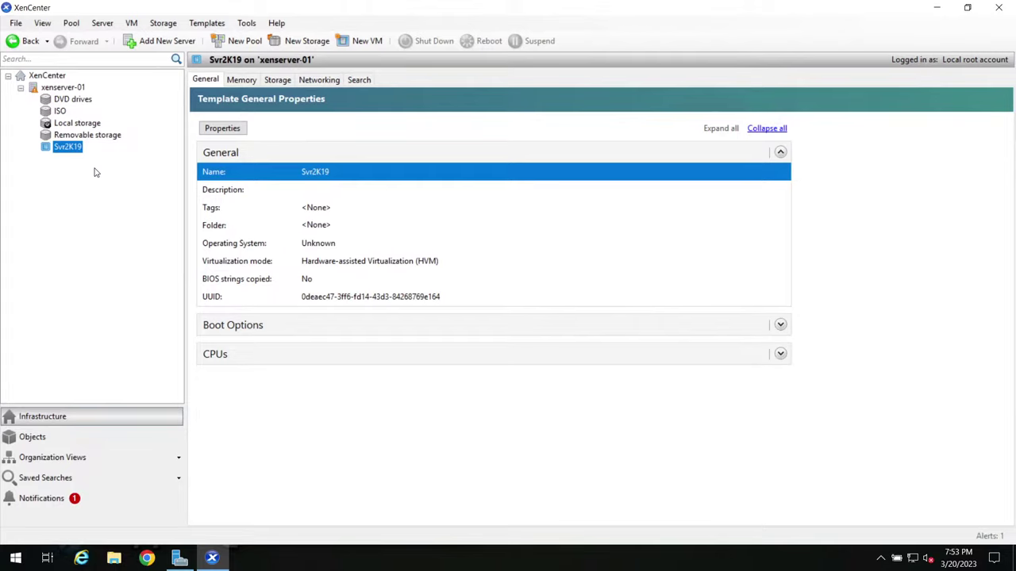
Step: Quick-create VM Svr2K19 (1) from the Svr2K19 template and view its details
right_click(63, 152)
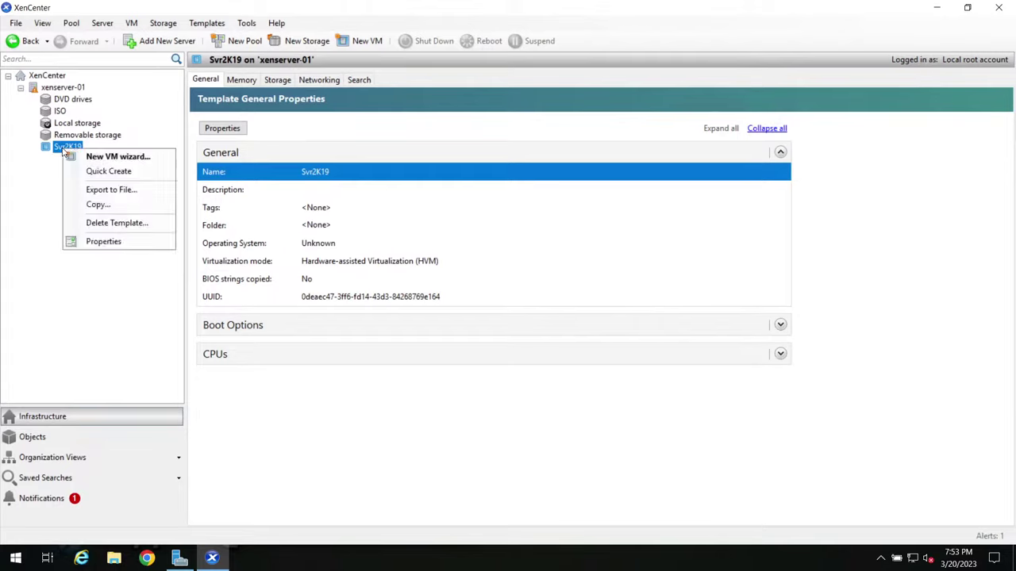
right_click(57, 149)
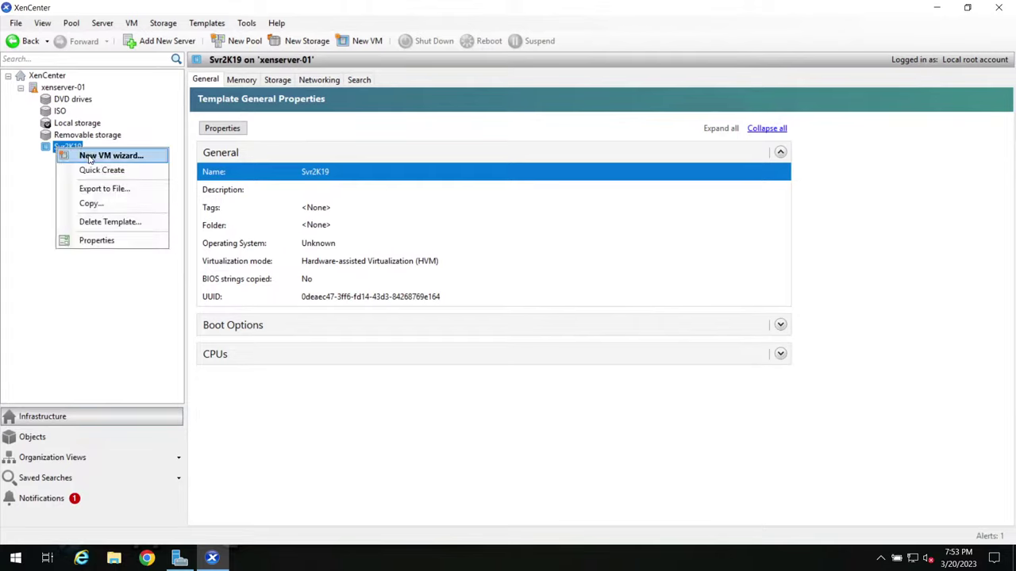
left_click(96, 170)
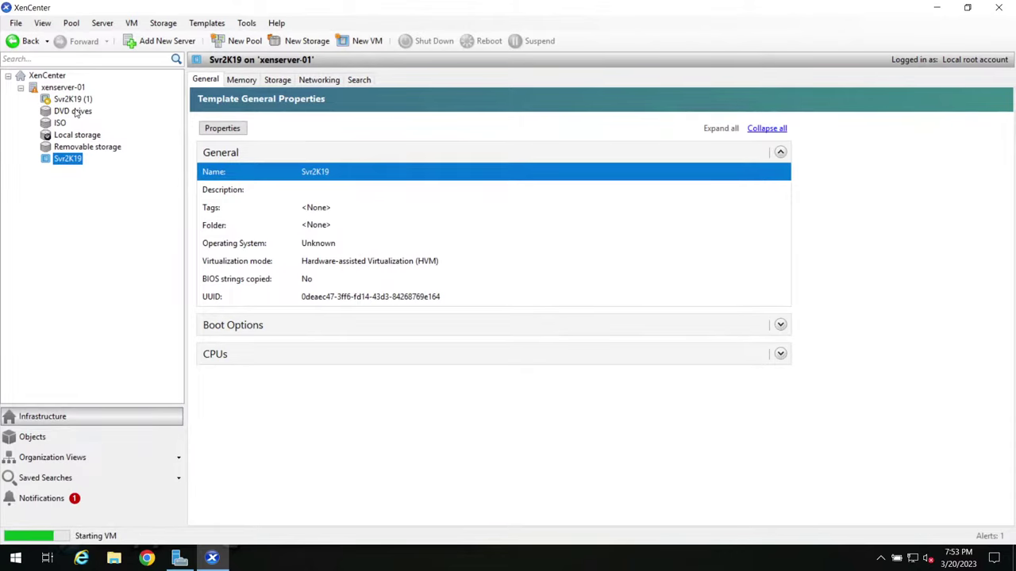
left_click(68, 100)
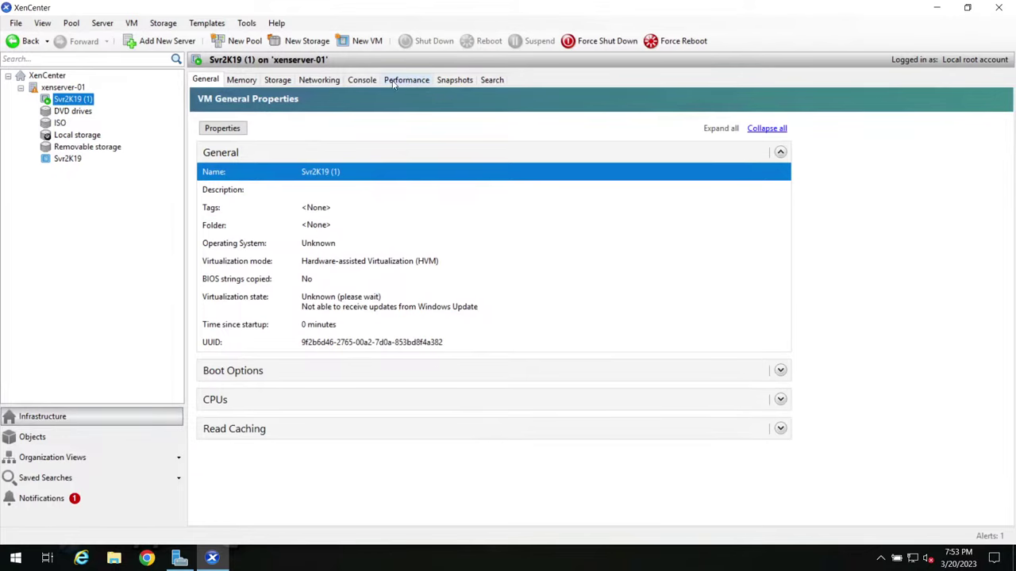
Step: Watch Svr2K19 (1) boot in its console and rename it to DDC in Properties
left_click(362, 80)
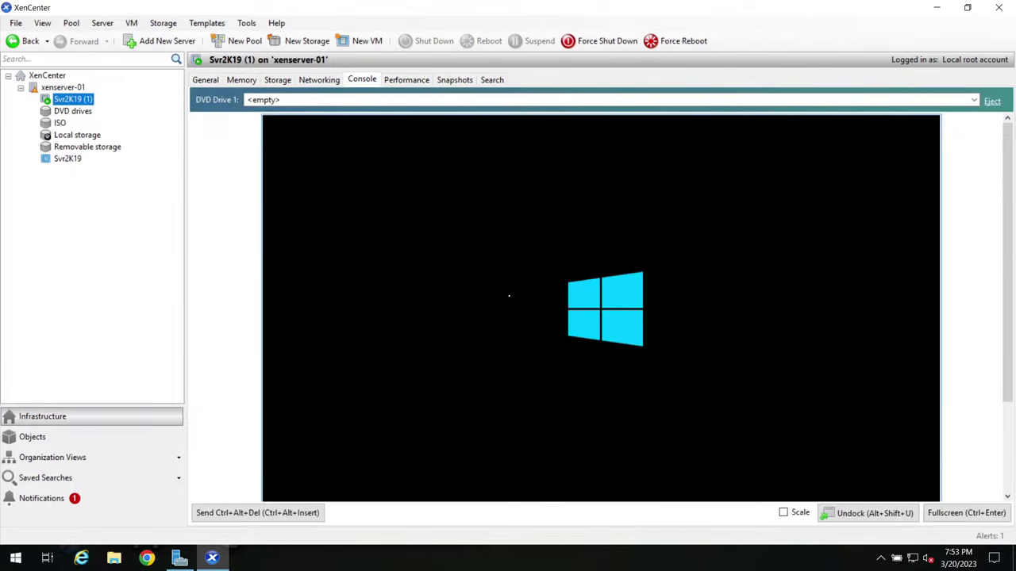
right_click(72, 101)
left_click(104, 187)
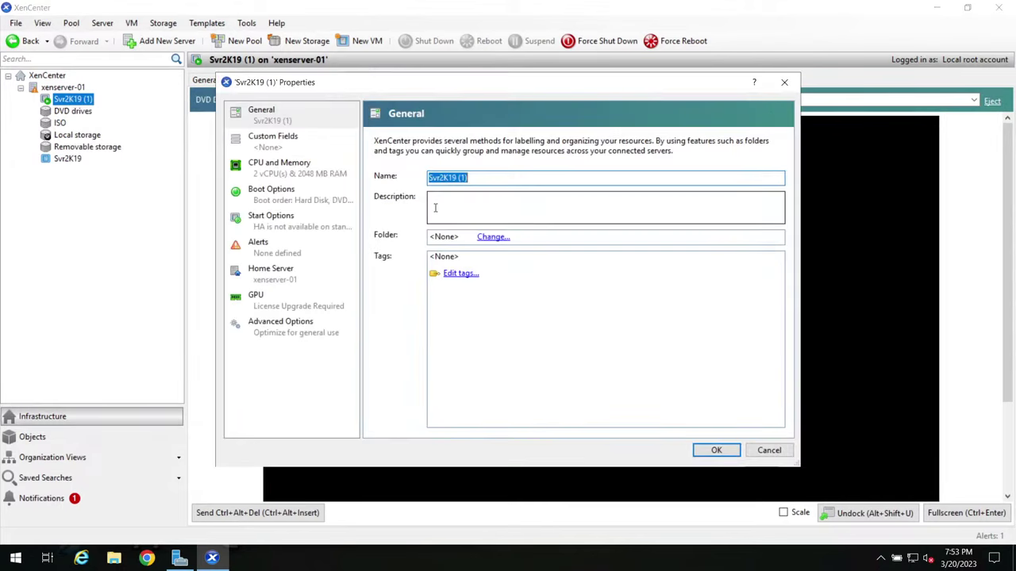
type("DDC")
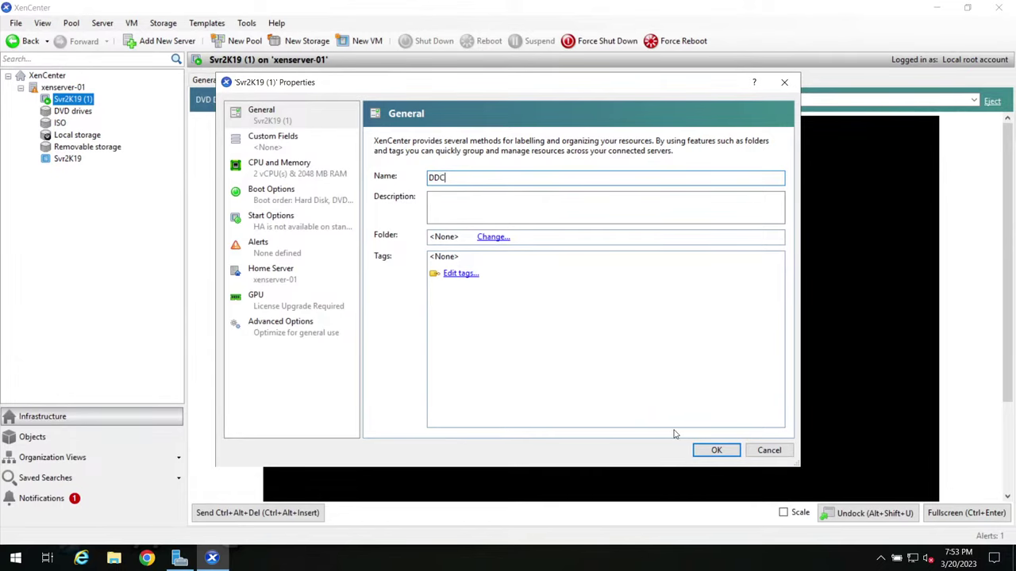
left_click(706, 451)
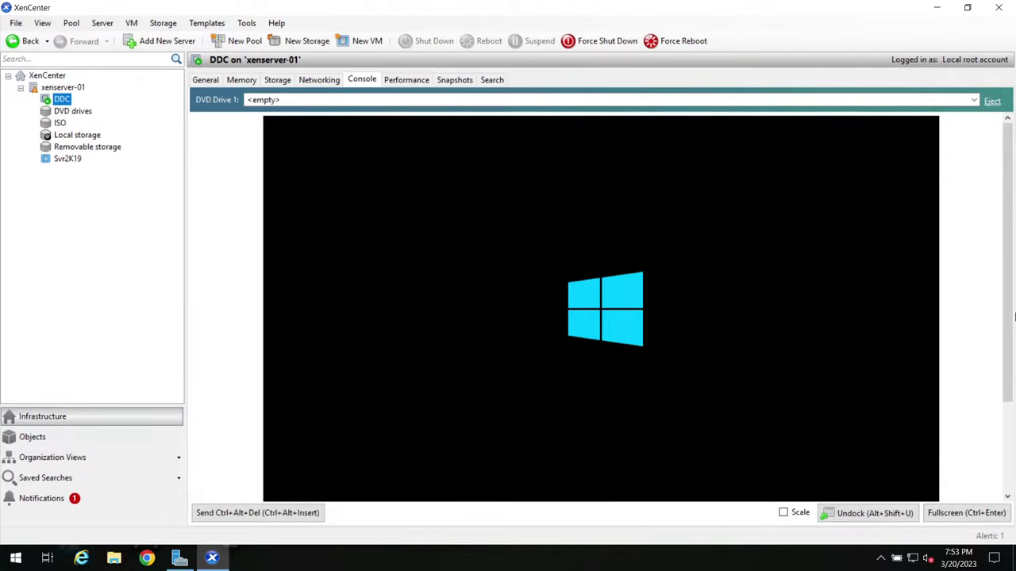
Step: Scale DDC's console to fit, wait for the lock screen, then minimize the remote session
left_click(787, 514)
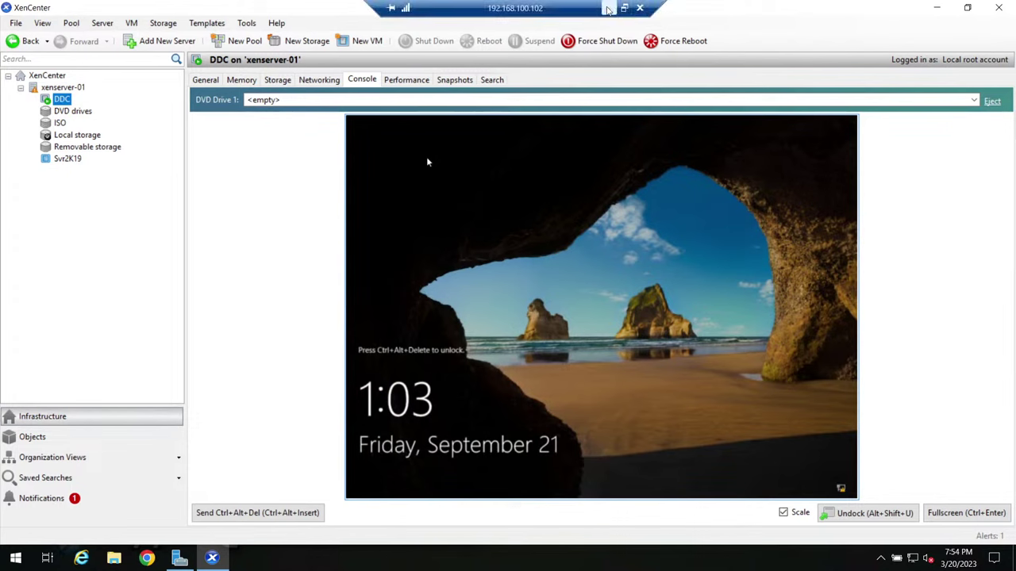
left_click(608, 8)
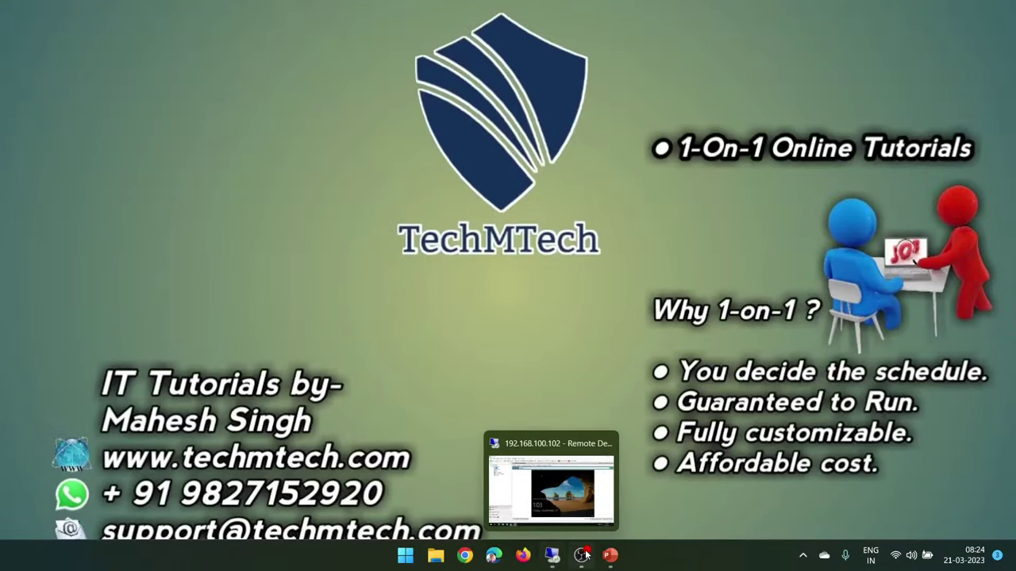
Step: Bring PowerPoint back on slide 5, 'Virtual Machines in Test Lab', and inspect the DC picture and Hostname-DC label
left_click(610, 555)
left_click(77, 451)
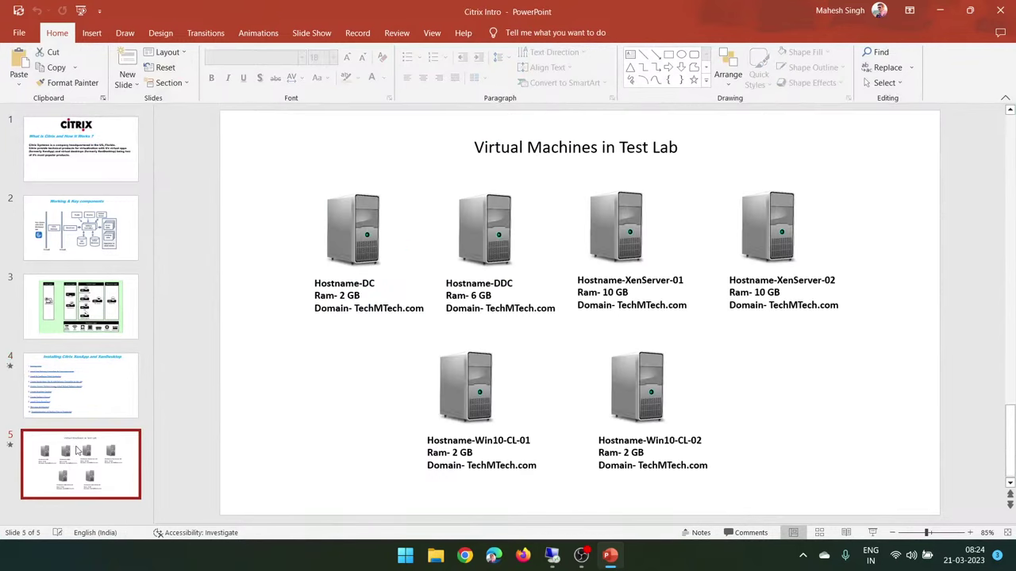
left_click(373, 230)
left_click(354, 283)
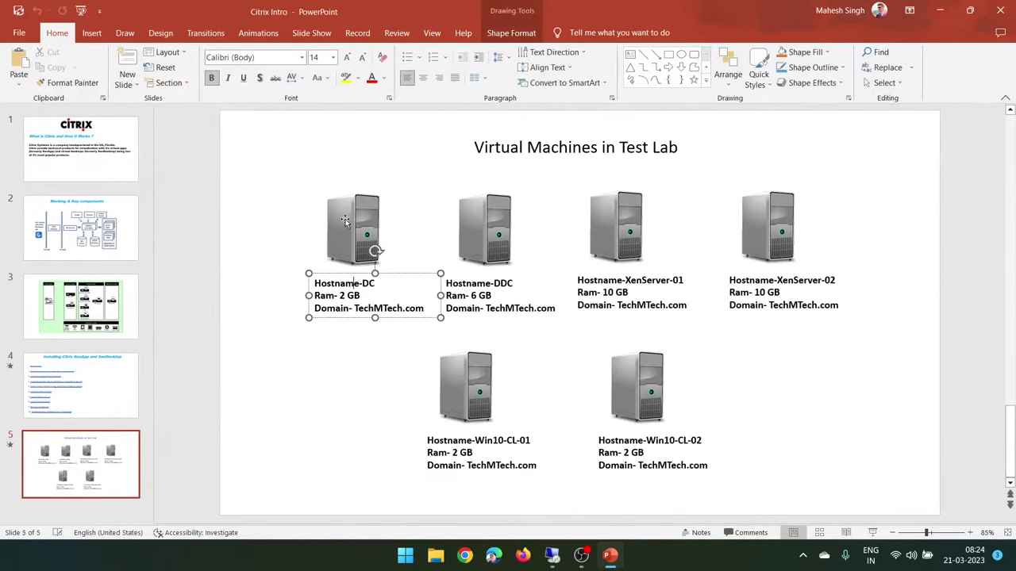
left_click(345, 220)
left_click(347, 282)
left_click(347, 282)
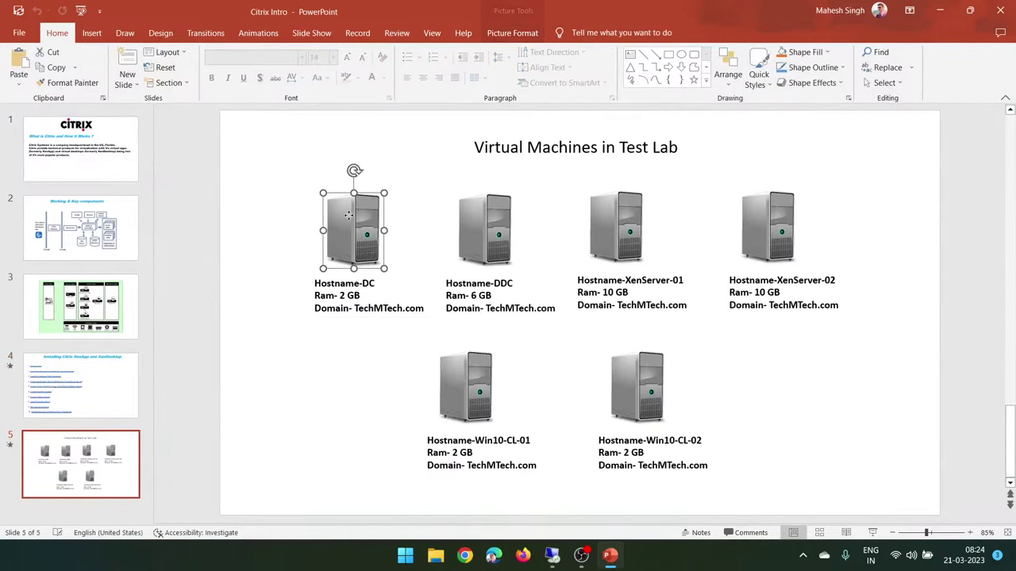
left_click(346, 292)
left_click(348, 262)
left_click(347, 282)
left_click(347, 238)
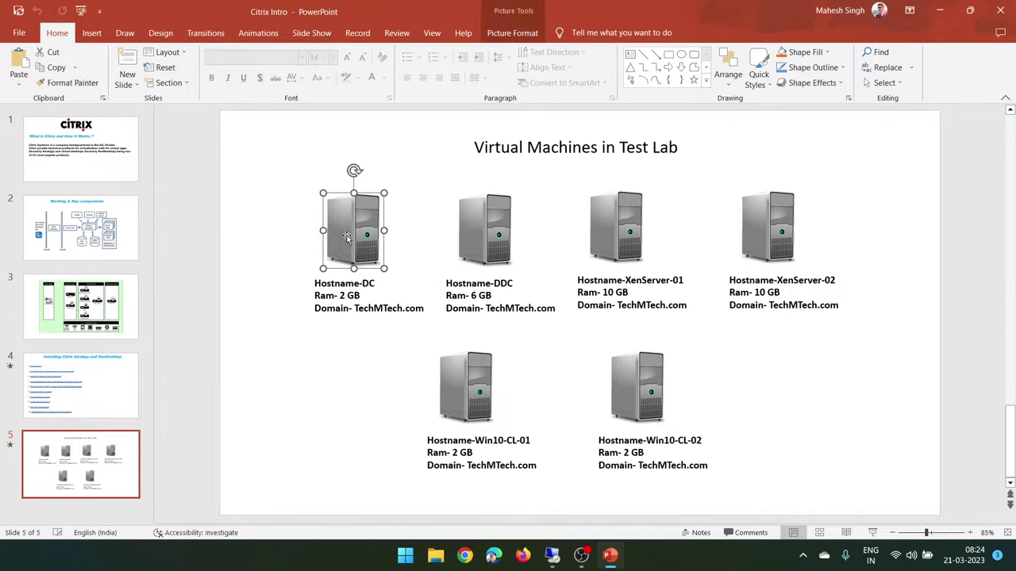
left_click(344, 295)
left_click(356, 220)
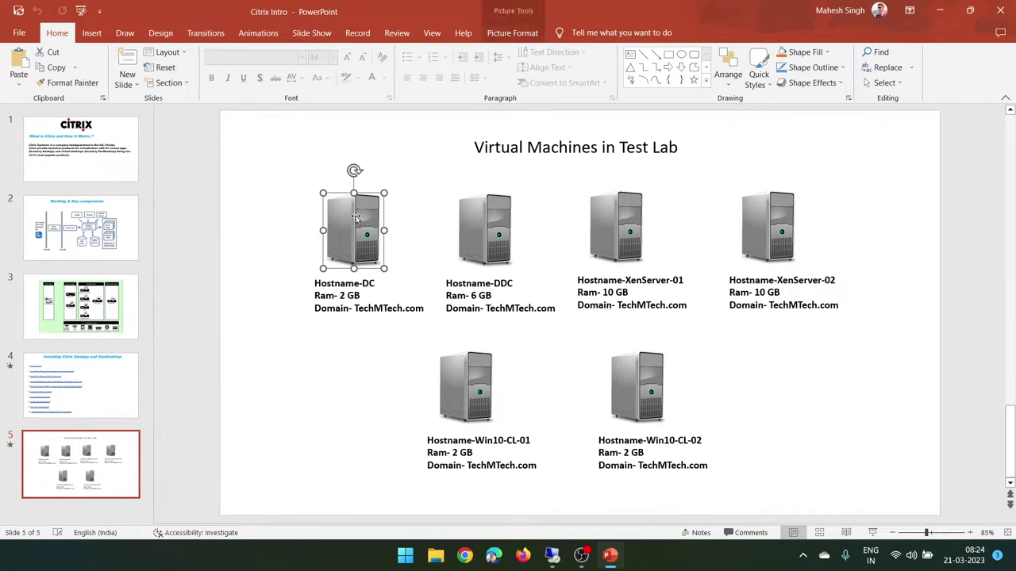
left_click(347, 291)
left_click(345, 266)
left_click(343, 288)
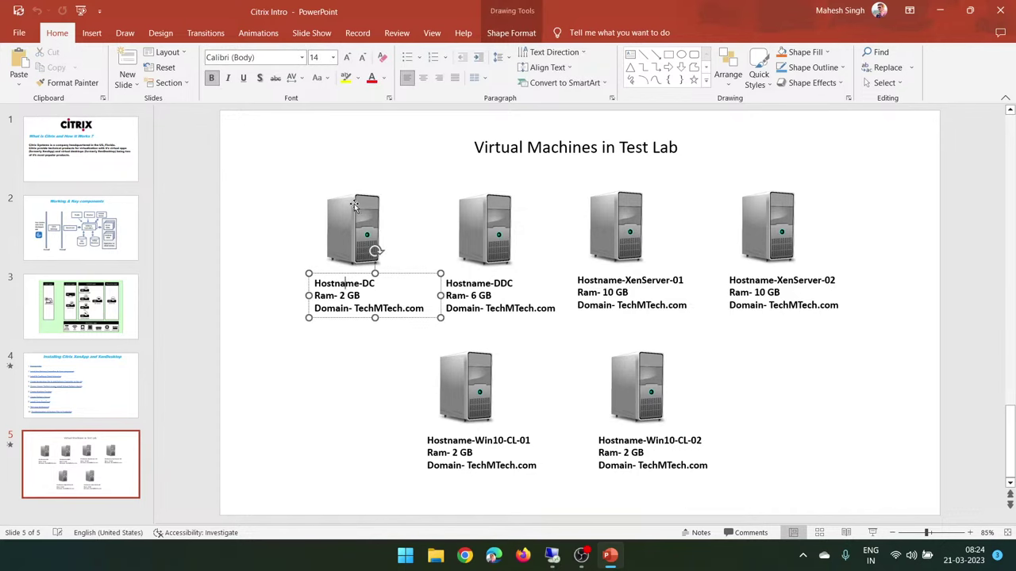
left_click(356, 208)
Step: Review the slide title and DDC server picture, then minimize PowerPoint
left_click_drag(280, 164, 307, 159)
left_click(307, 158)
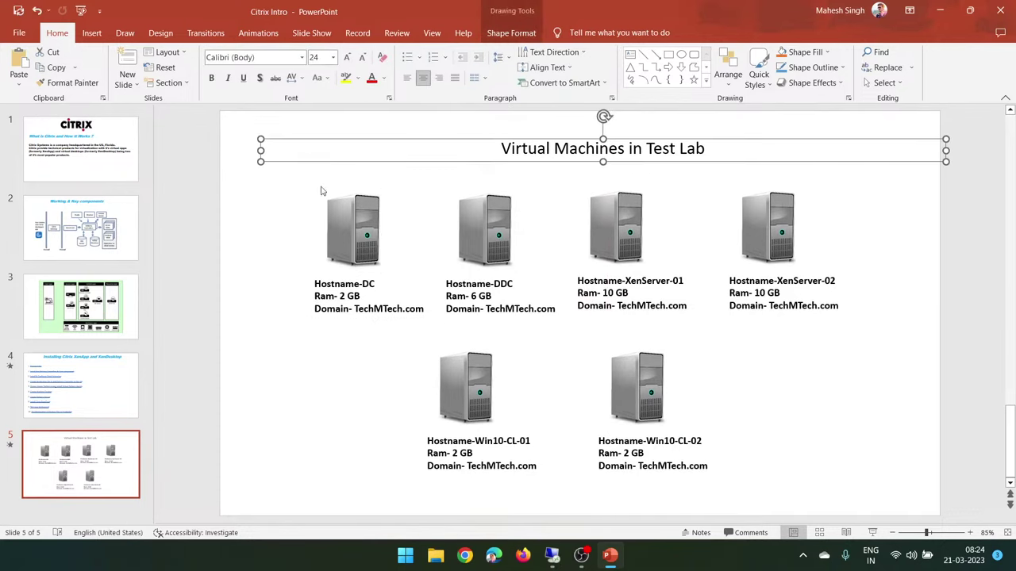
left_click(359, 238)
left_click(357, 262)
left_click(355, 238)
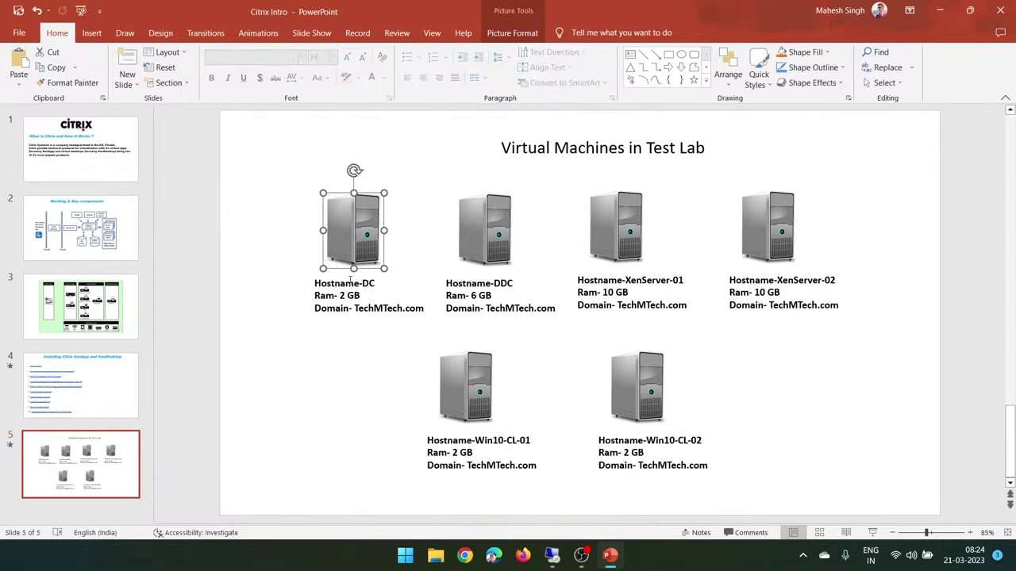
left_click(350, 284)
left_click(355, 367)
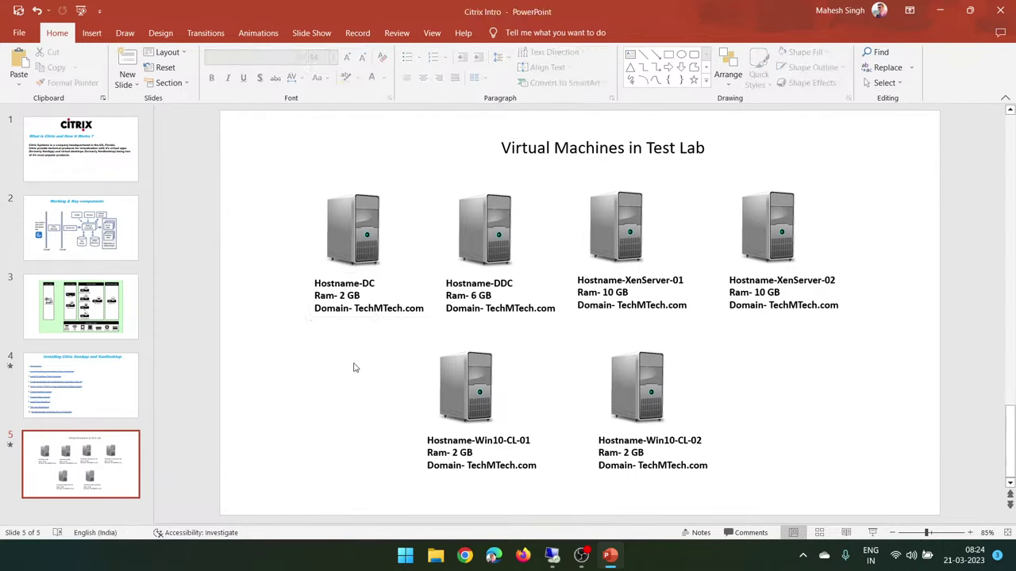
left_click(492, 242)
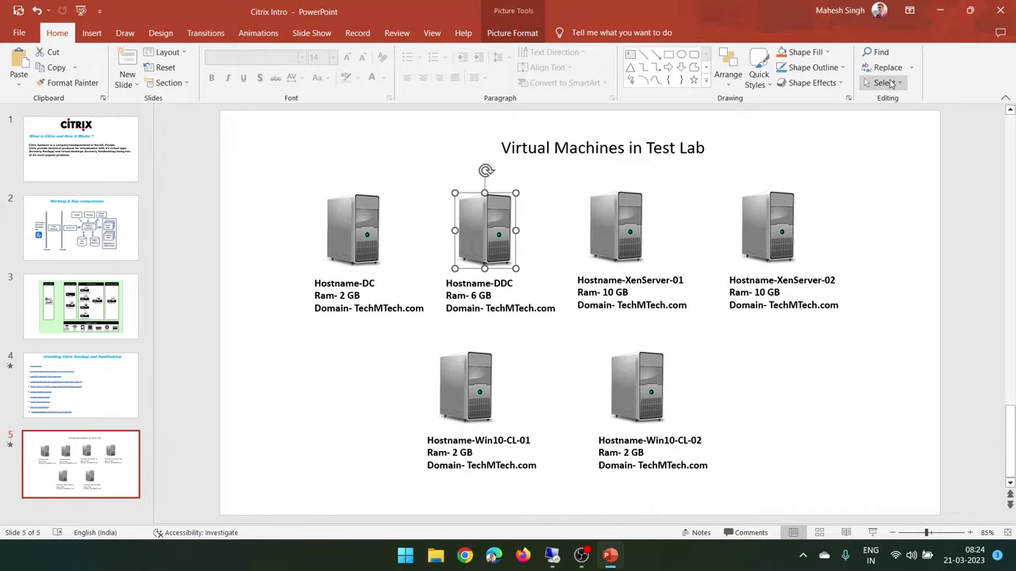
left_click(939, 6)
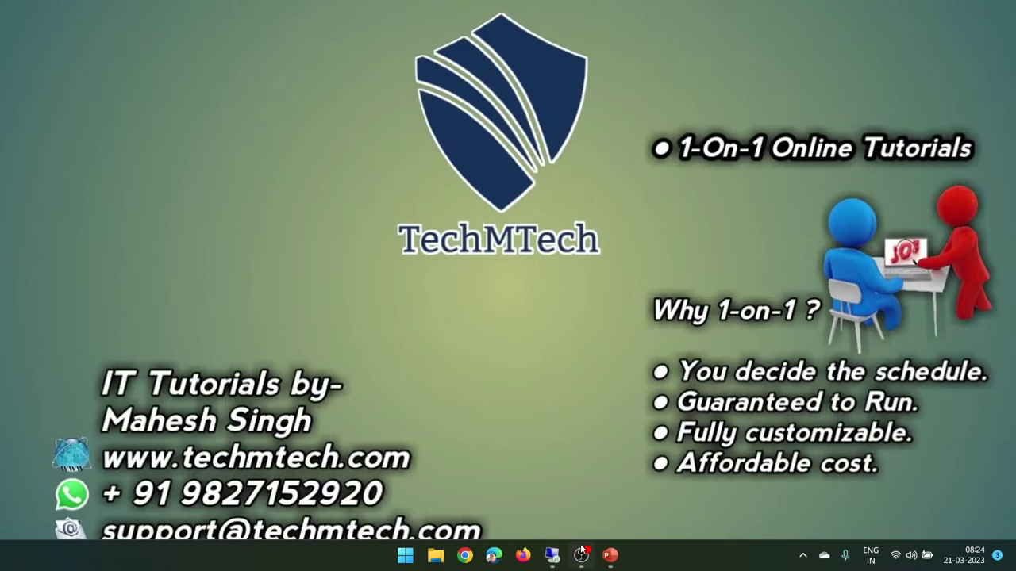
Step: Sign in to the DDC VM as Administrator with its password and allow network discovery on ABC.COM
left_click(551, 555)
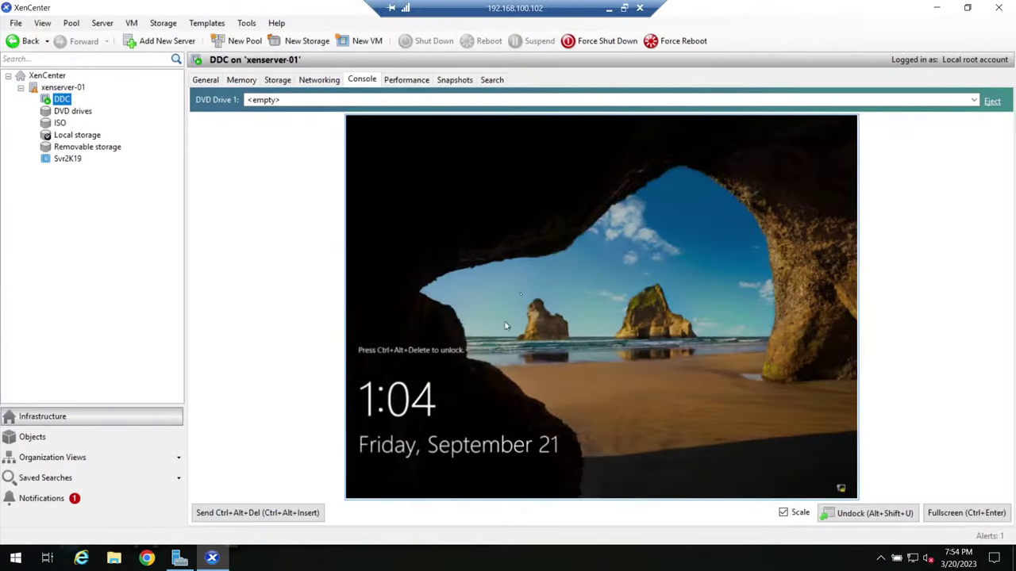
left_click(273, 512)
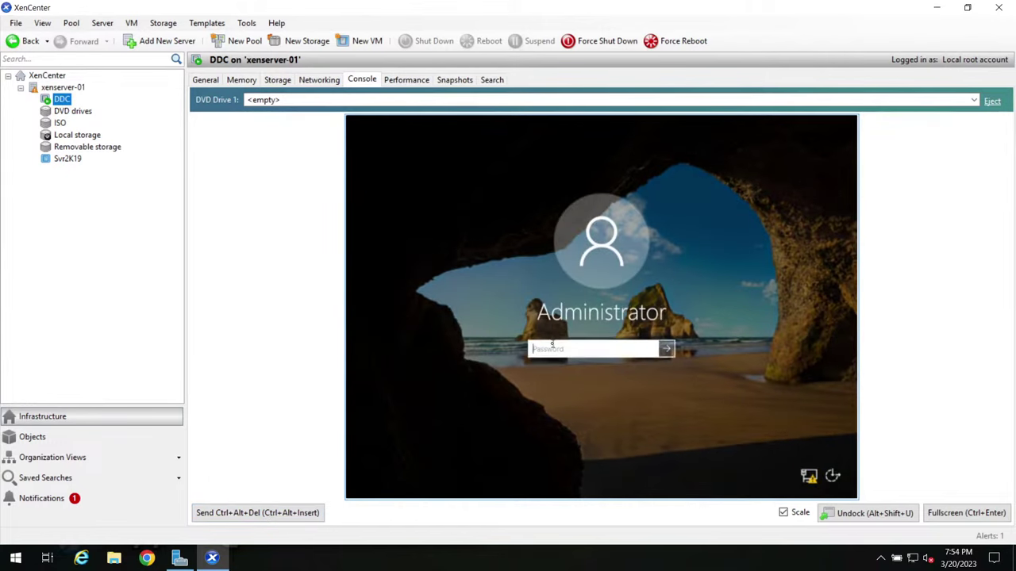
type("P@ssw0")
key("Return")
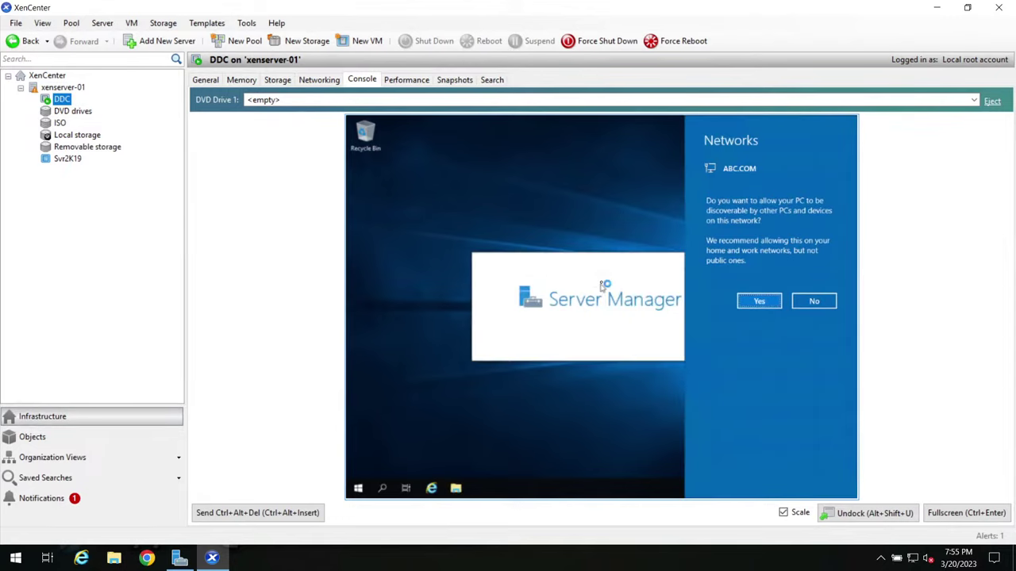
left_click(759, 301)
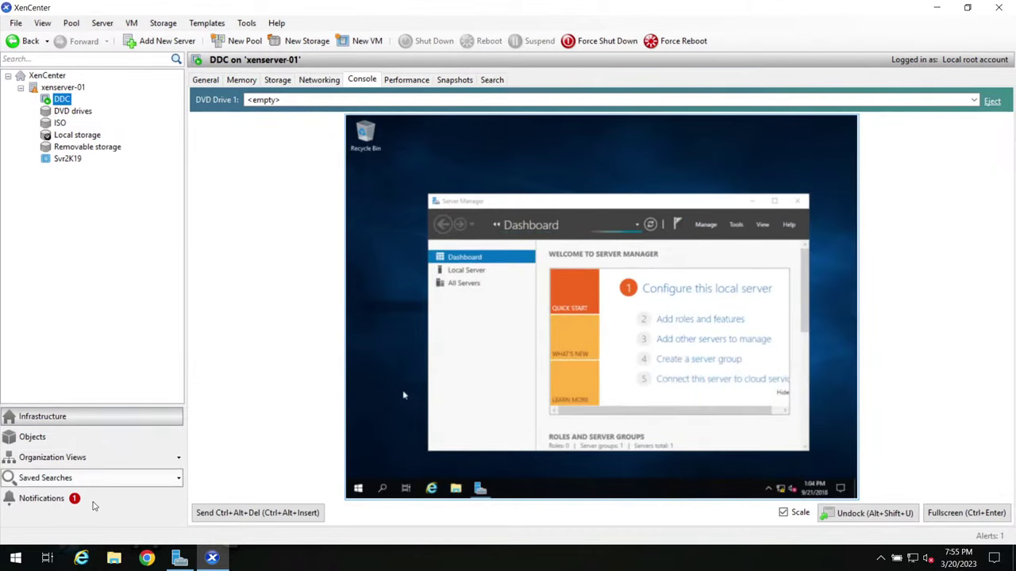
left_click(176, 555)
Step: Open the DHCP console maximized and expand the dcabc.com server and its IPv4 node
left_click(919, 36)
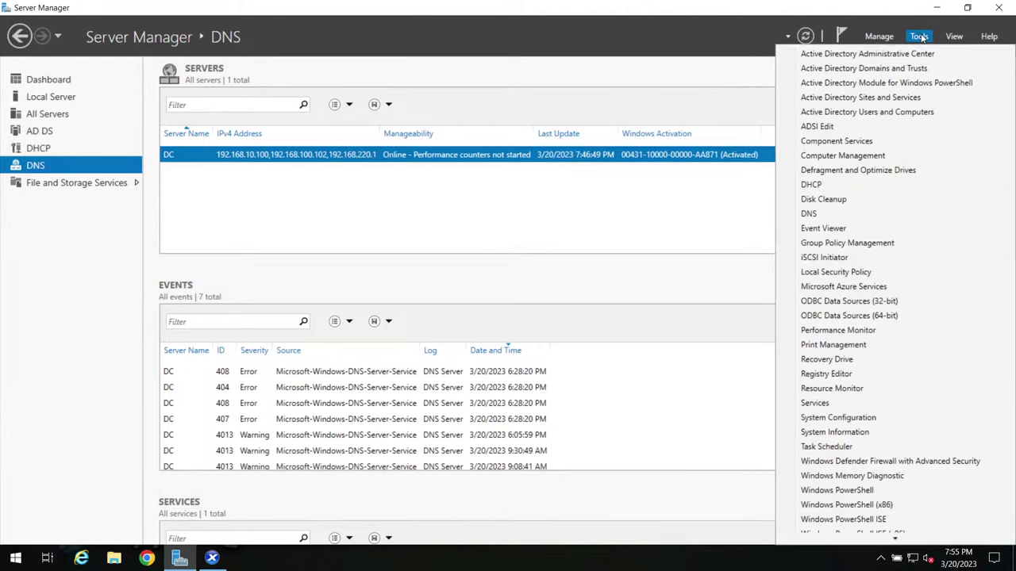
left_click(841, 184)
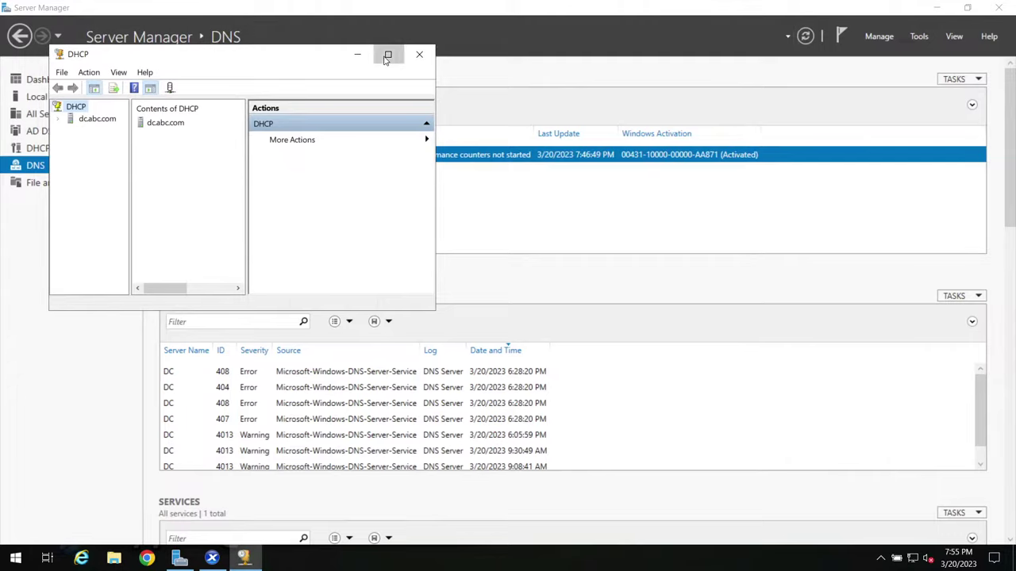
left_click(388, 54)
left_click(44, 76)
double_click(44, 75)
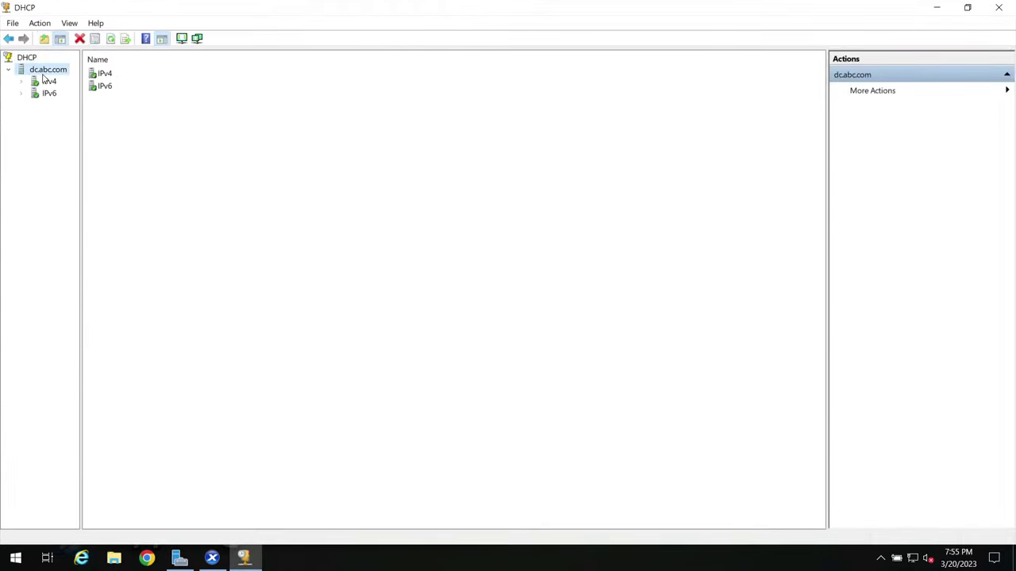
left_click(47, 83)
double_click(47, 84)
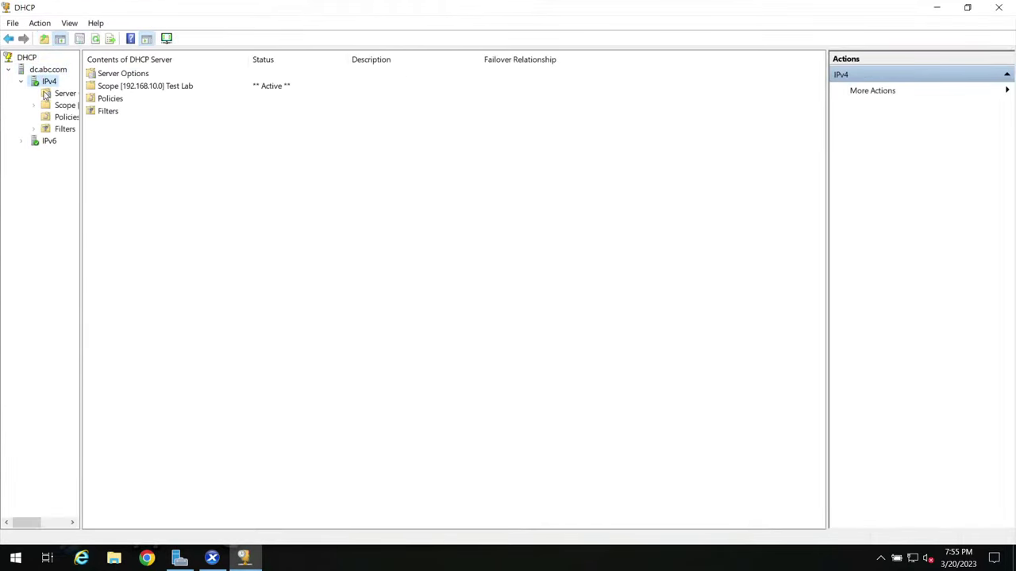
Step: Check the Test Lab scope's address leases for 192.168.10.50, refresh the list, and minimize DHCP
left_click_drag(83, 155, 162, 155)
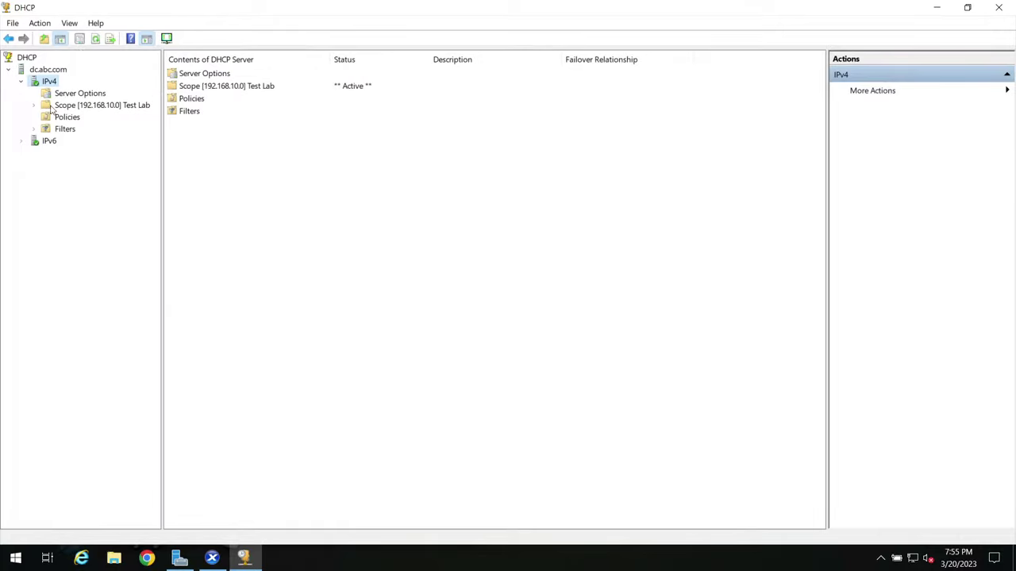
left_click(54, 107)
double_click(54, 107)
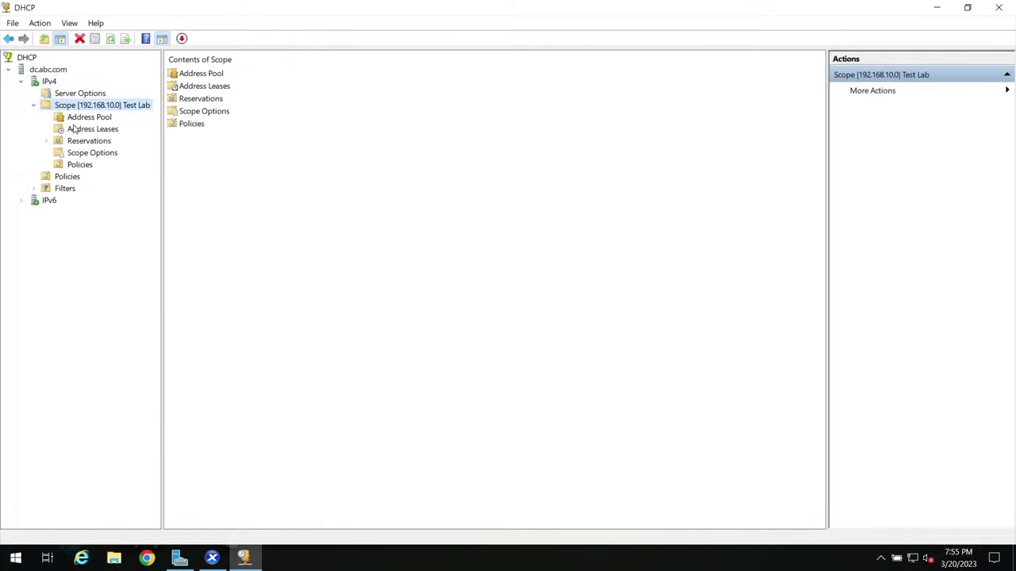
left_click(79, 129)
left_click(265, 79)
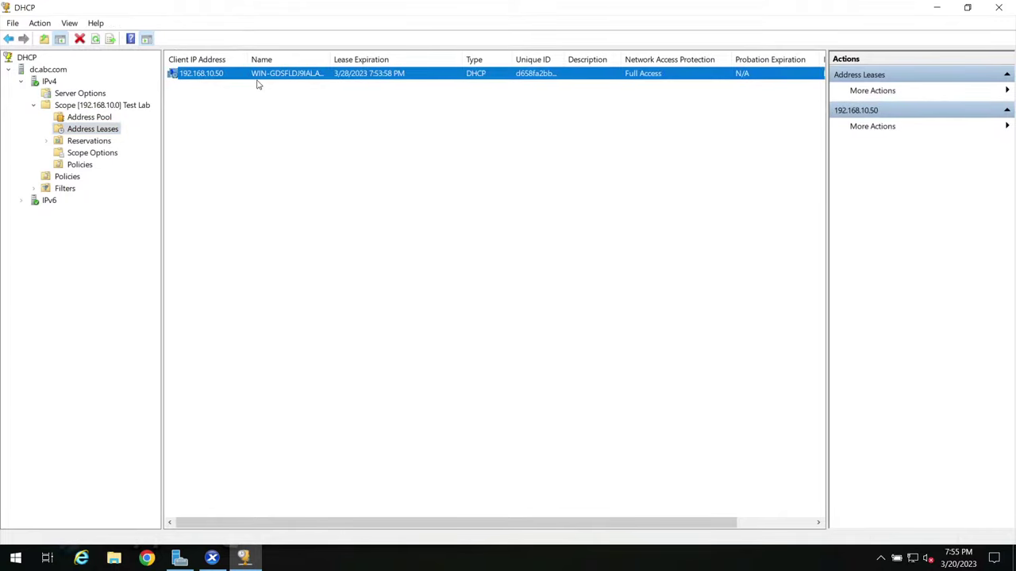
right_click(482, 181)
left_click(501, 191)
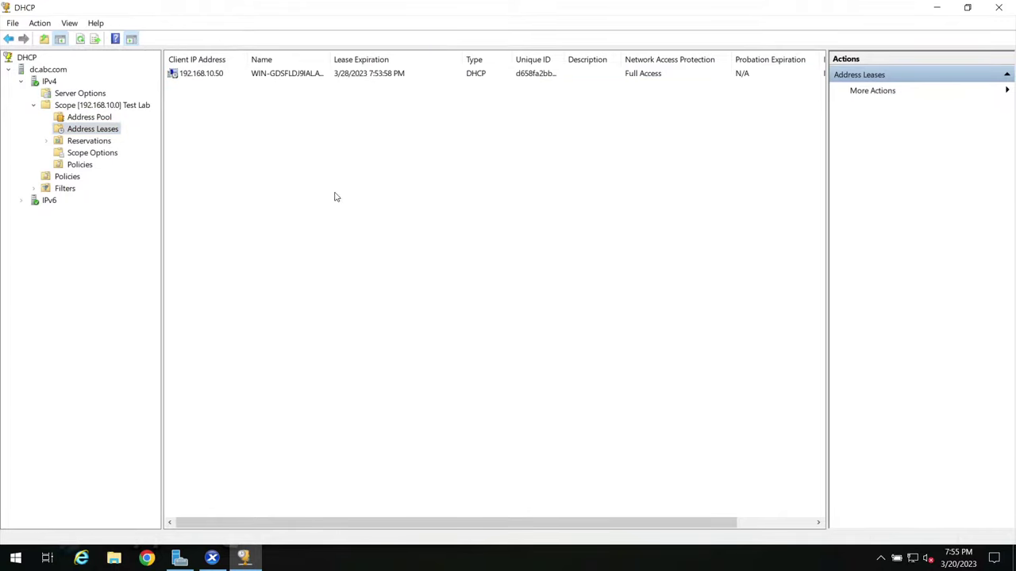
left_click(934, 9)
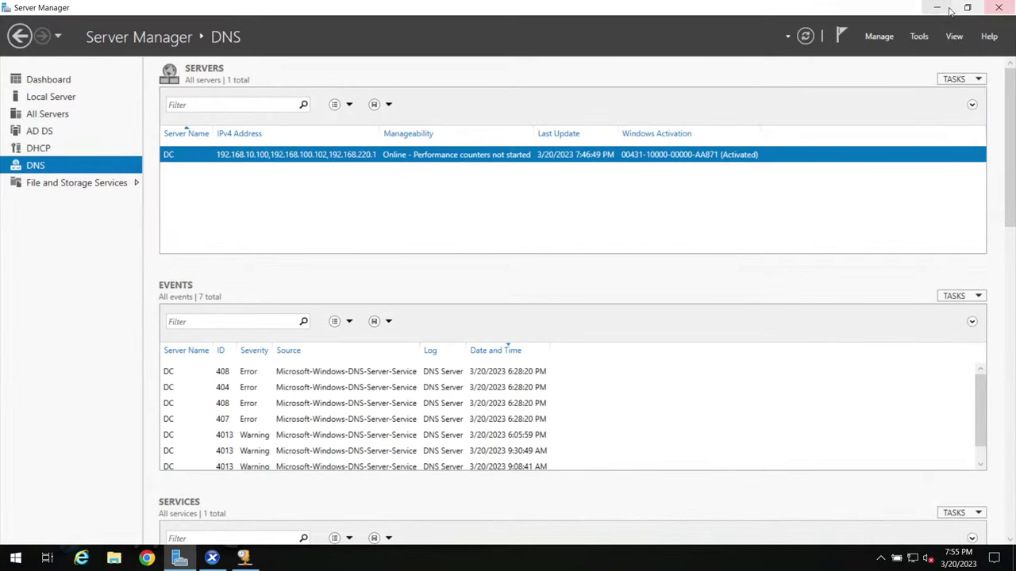
Step: In the VM's Local Server properties, rename the computer to DDC and set domain abc.com
left_click(212, 558)
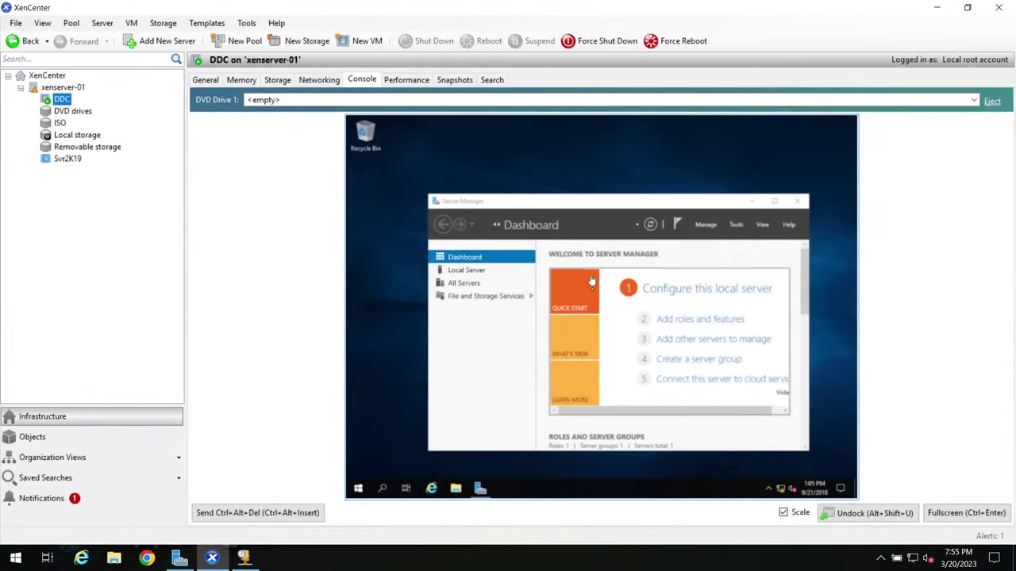
left_click(774, 201)
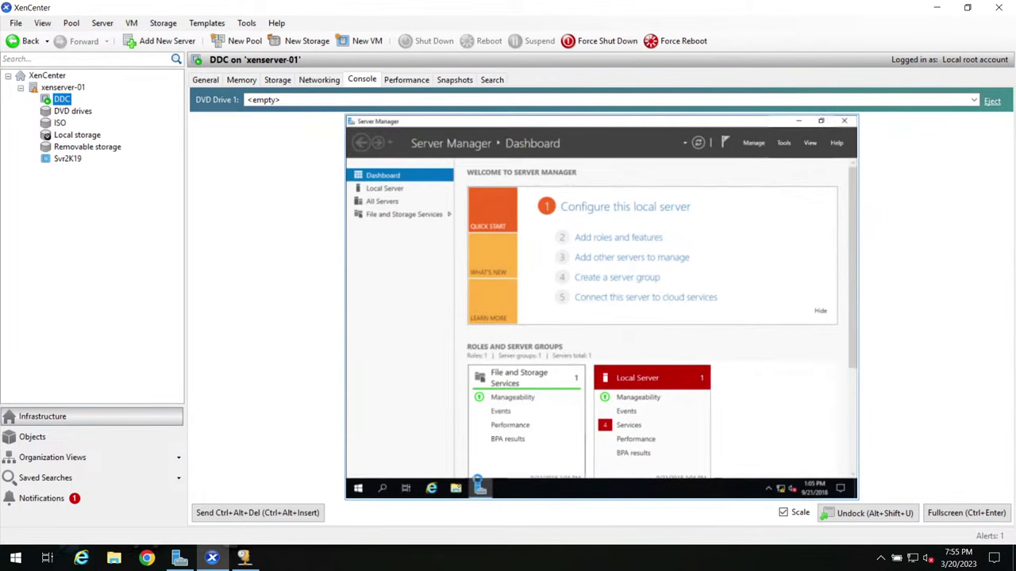
left_click(966, 512)
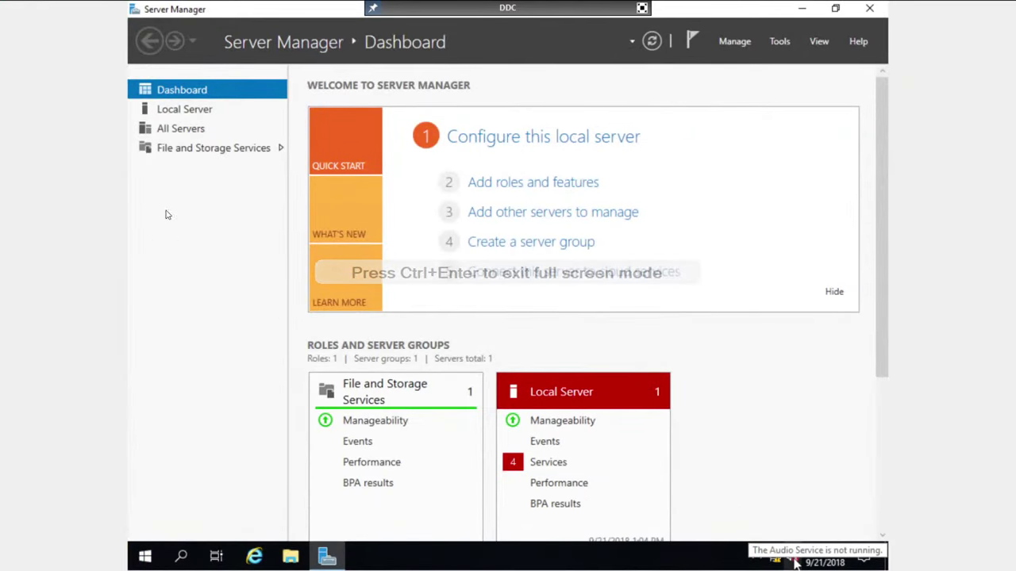
left_click(202, 117)
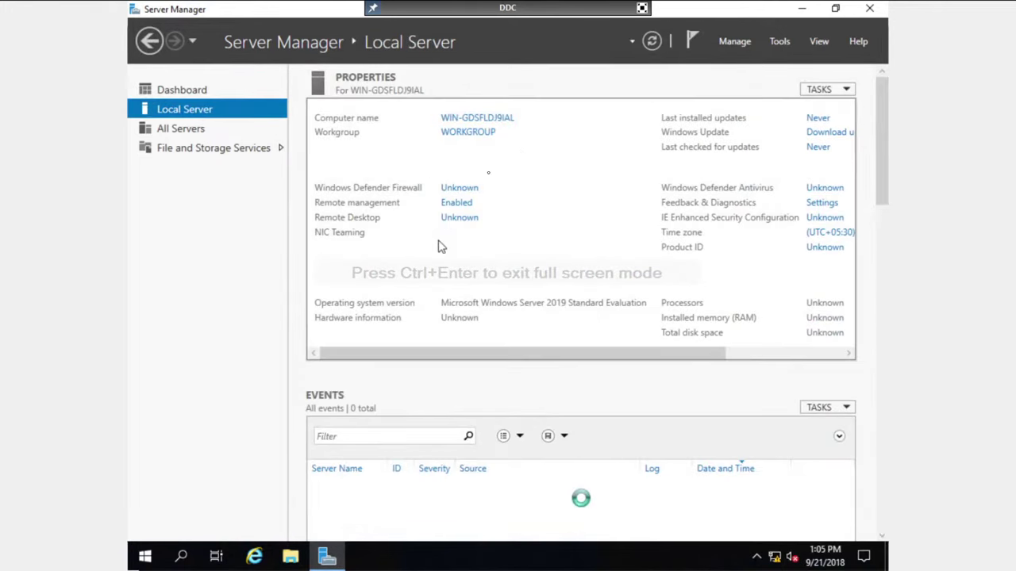
left_click(488, 119)
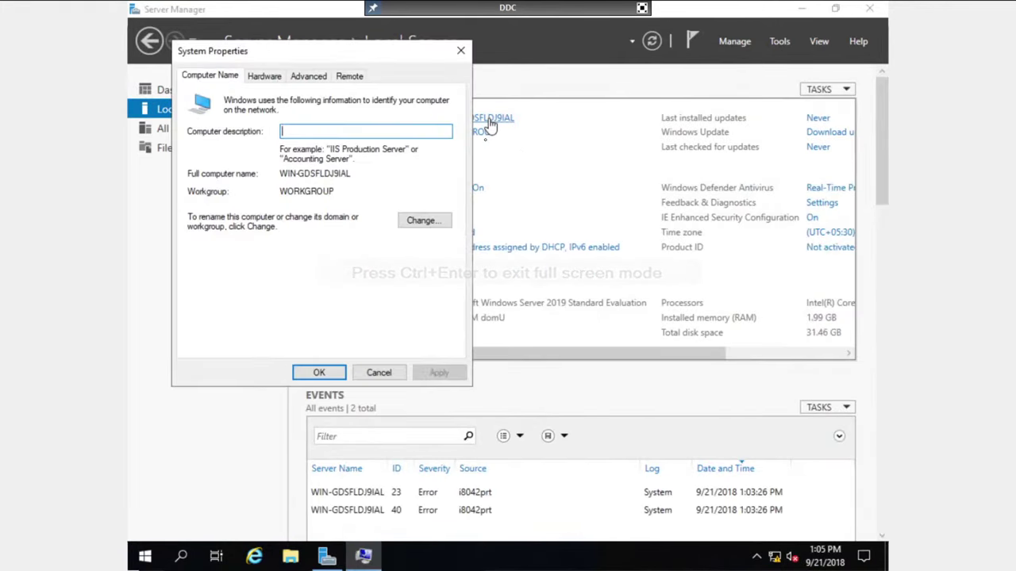
left_click(409, 224)
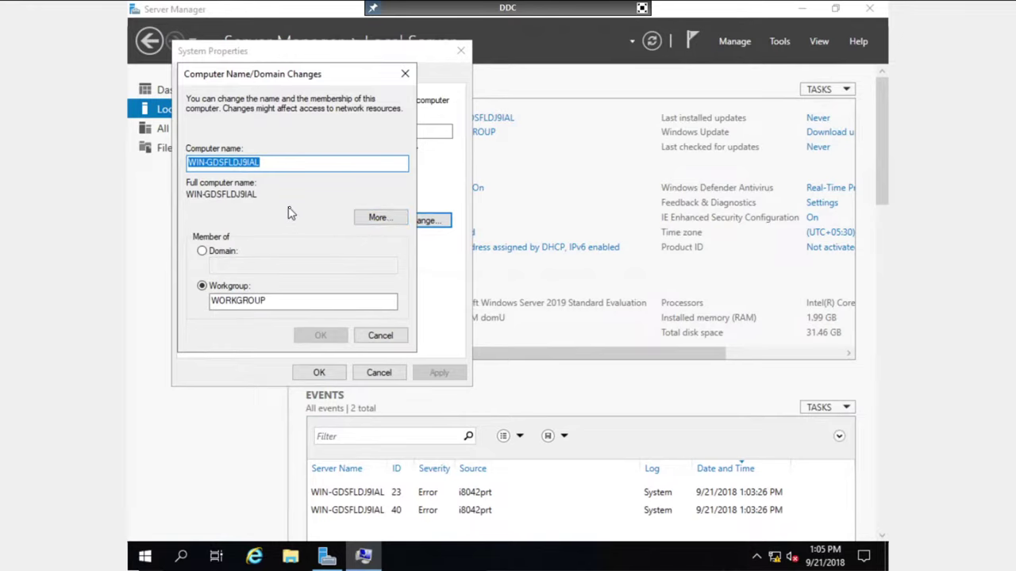
type("DDC")
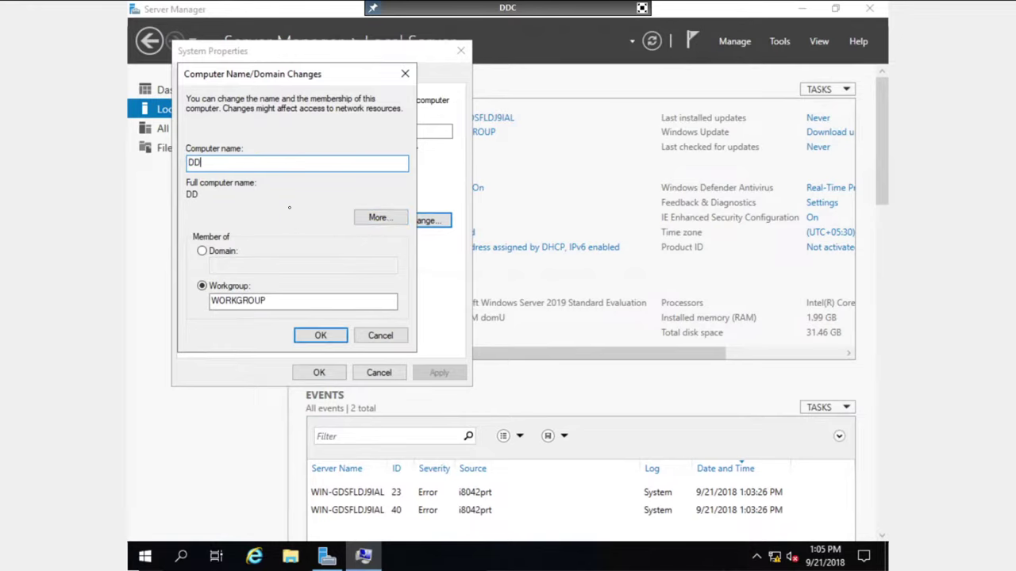
left_click(227, 256)
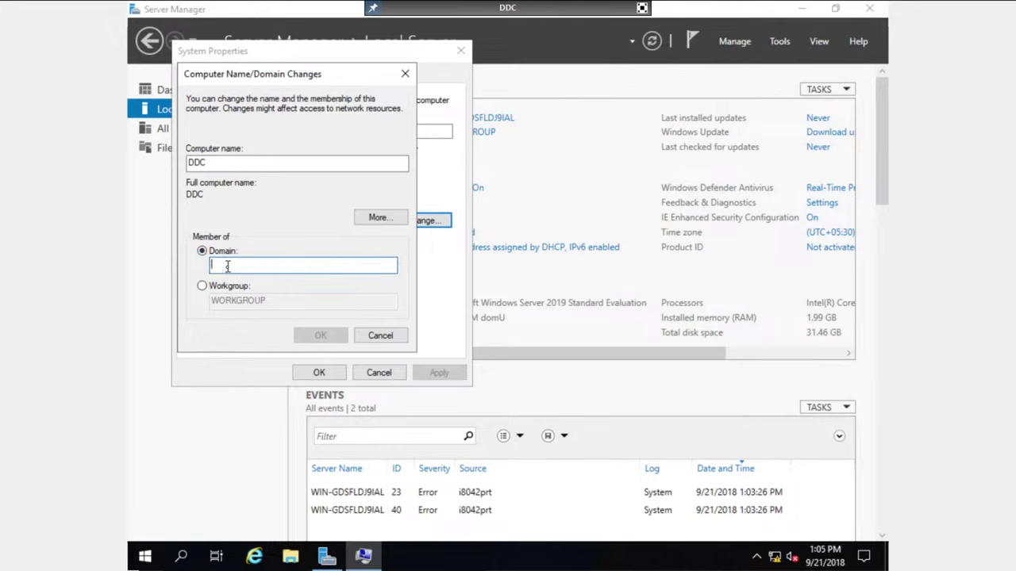
type("abc.com")
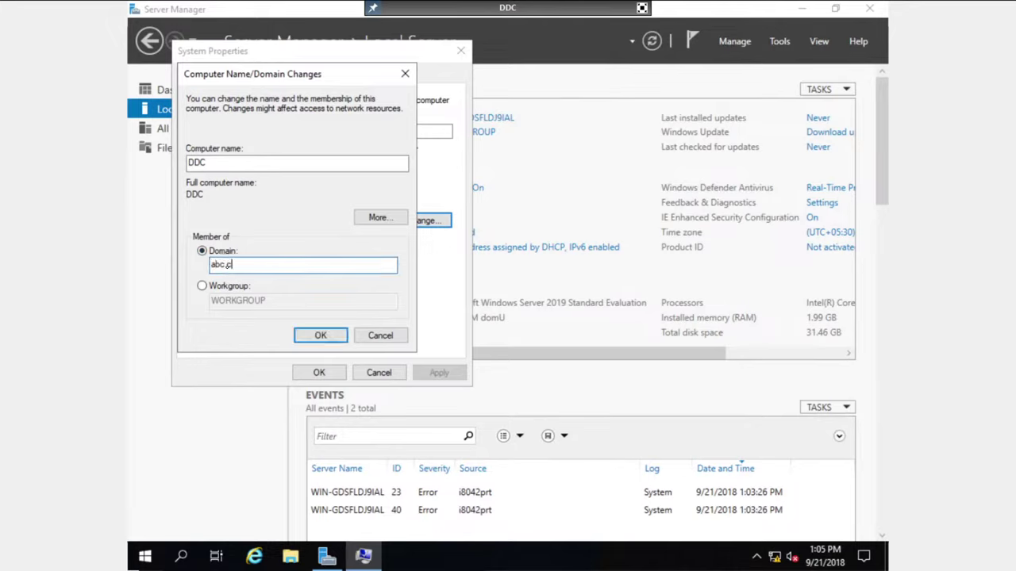
left_click(316, 333)
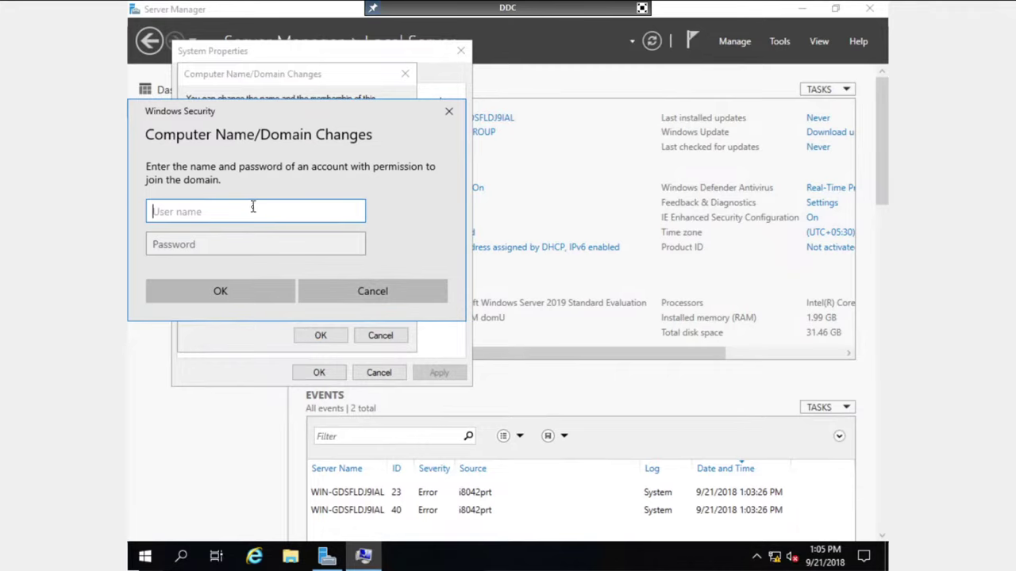
Step: Enter the domain account username and password, accept the welcome to abc.com, and restart now
type("ms185426")
key("Tab")
type("•••••••")
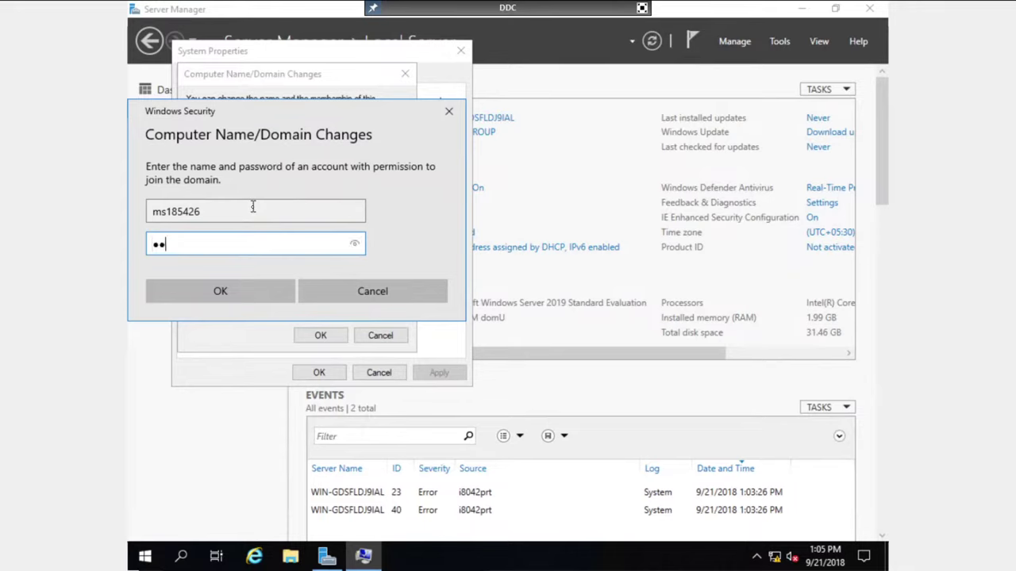
type("••")
left_click(247, 290)
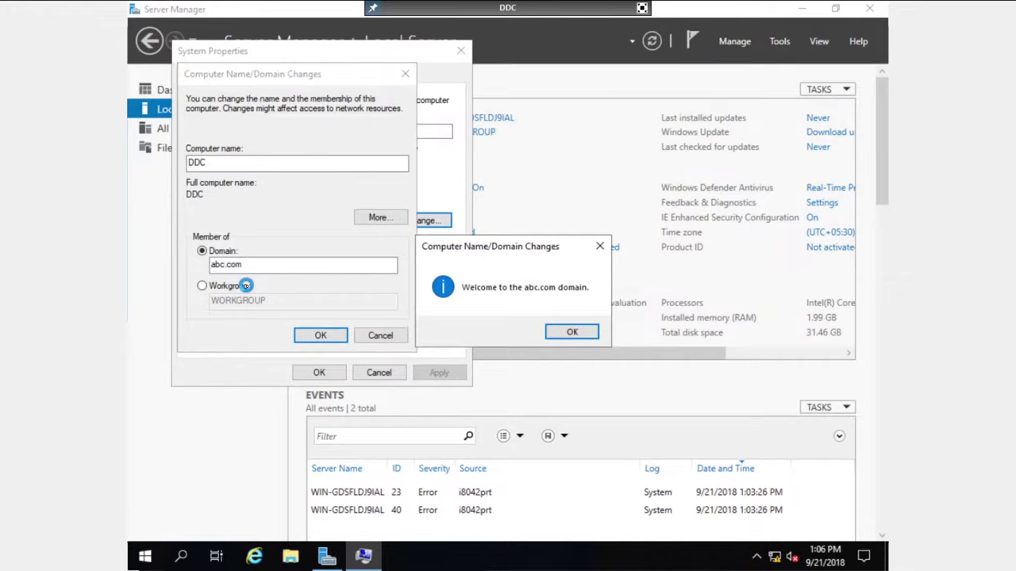
left_click(565, 332)
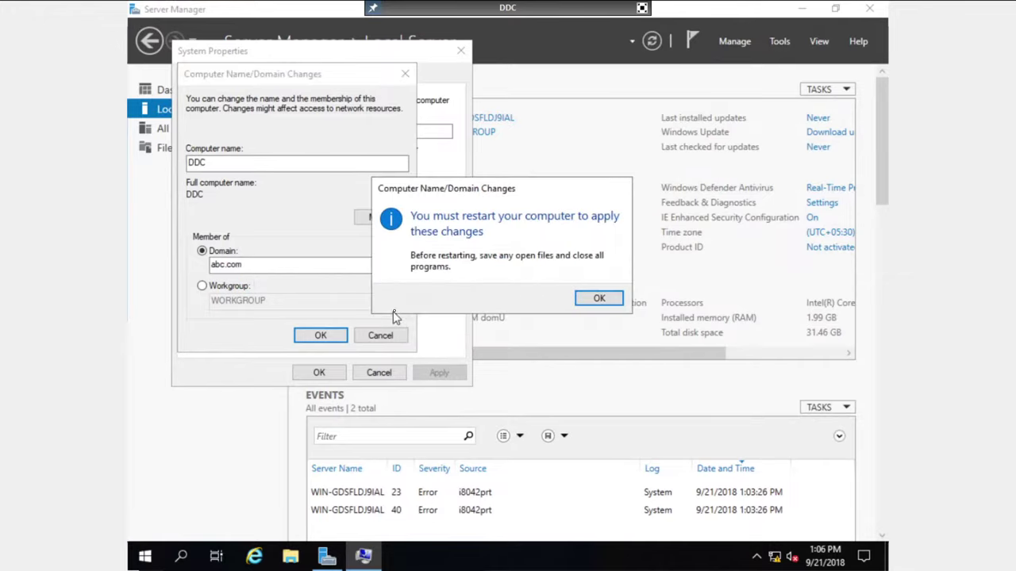
left_click(589, 299)
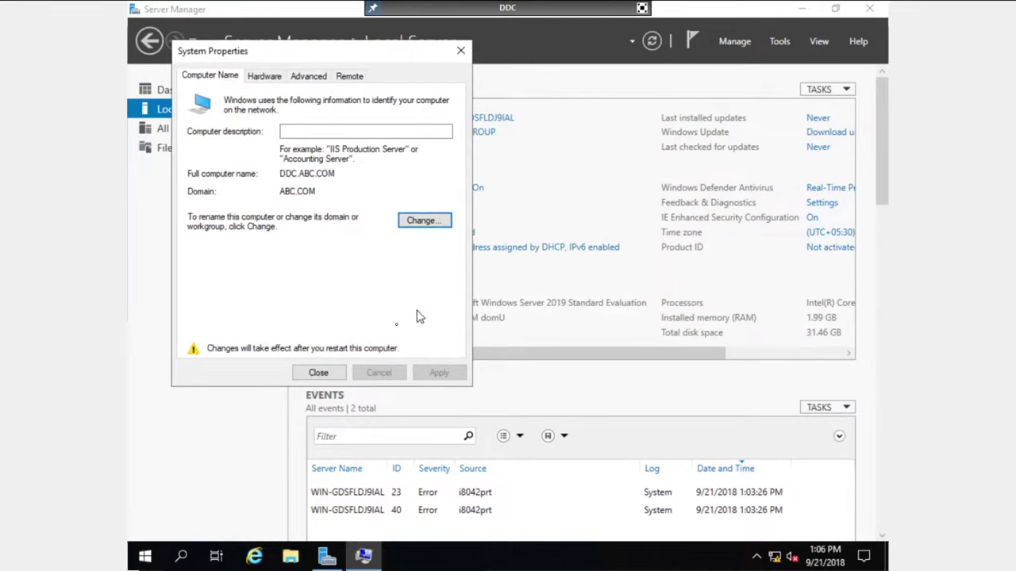
left_click(333, 374)
left_click(512, 293)
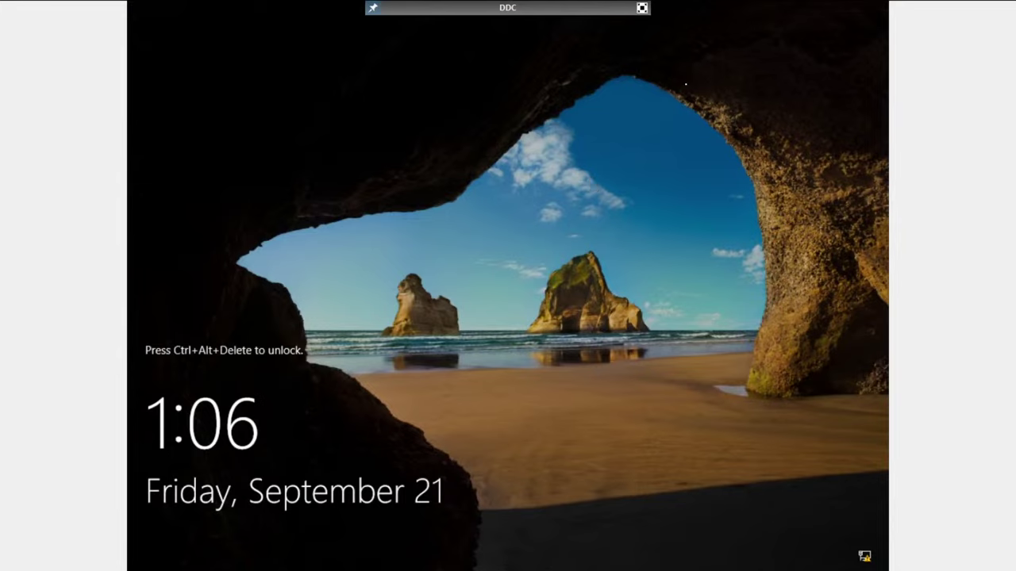
Step: Unlock the DDC VM and sign in as another user with the domain account's username and password
left_click(648, 11)
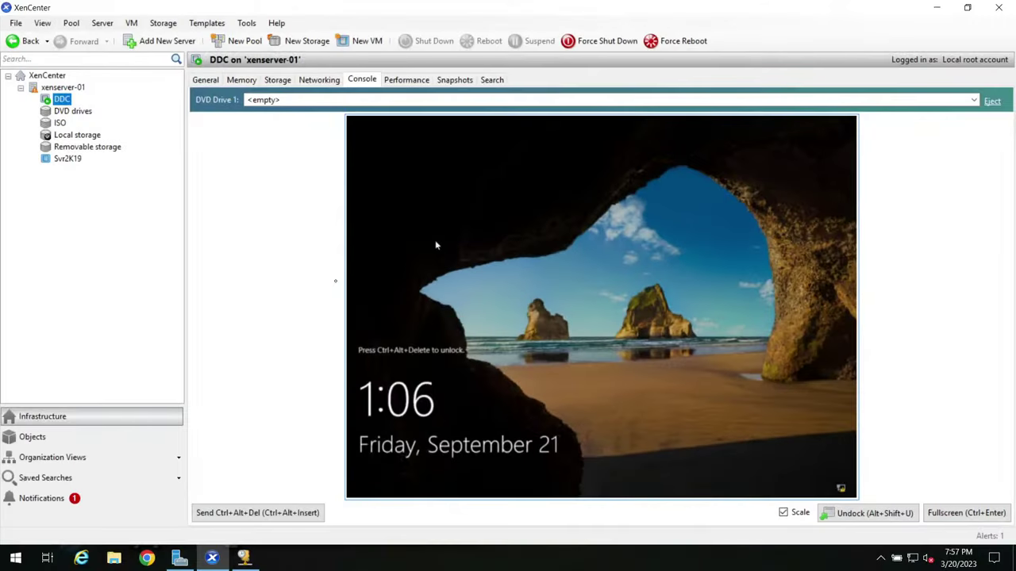
left_click(240, 513)
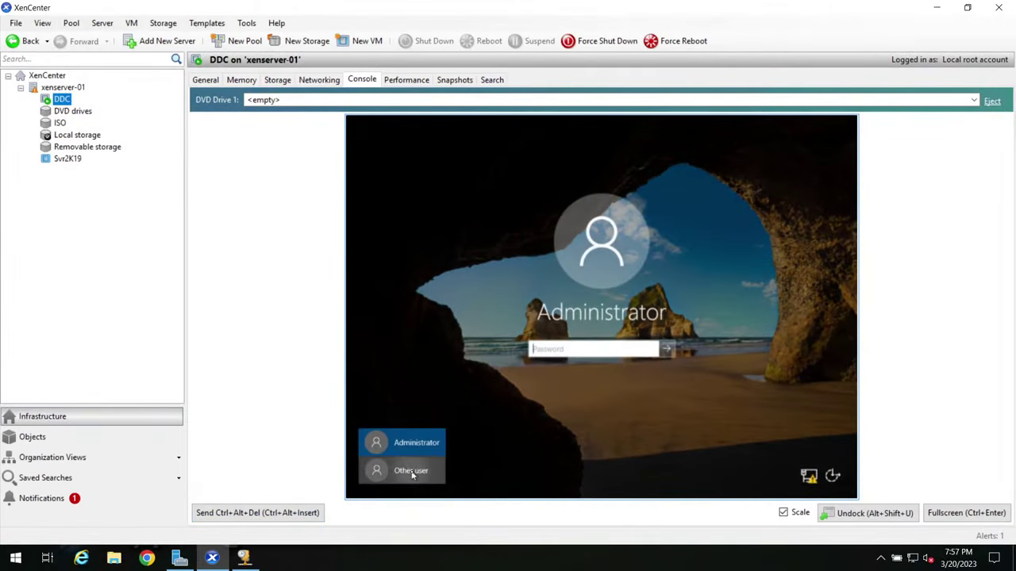
left_click(409, 470)
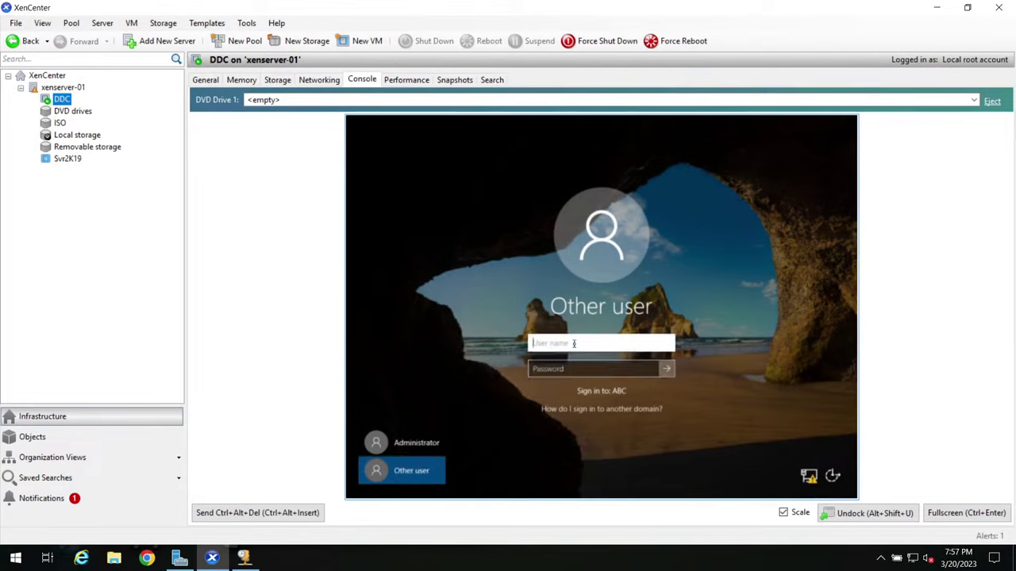
type("ms185426")
key("Tab")
type("•")
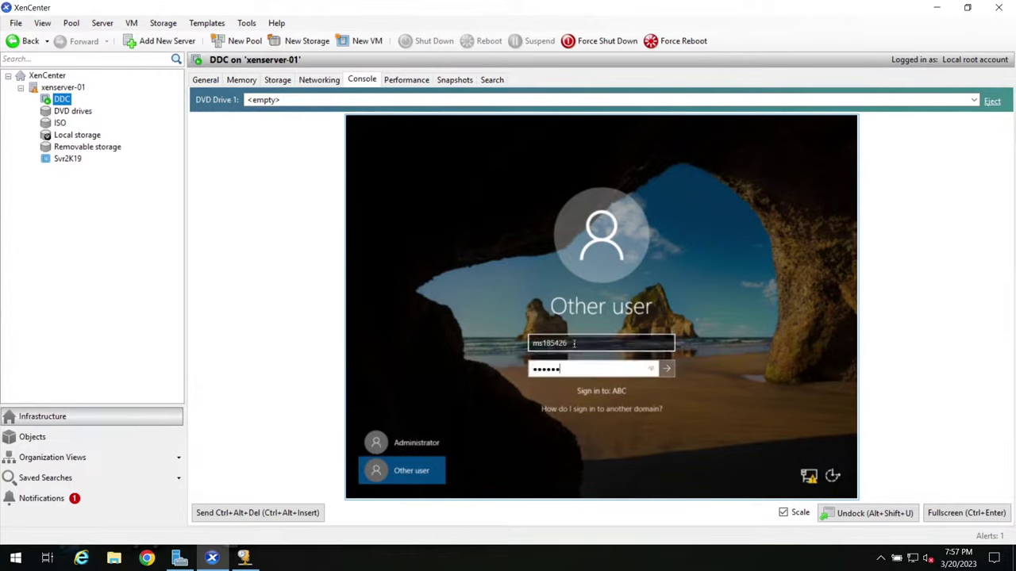
key("Return")
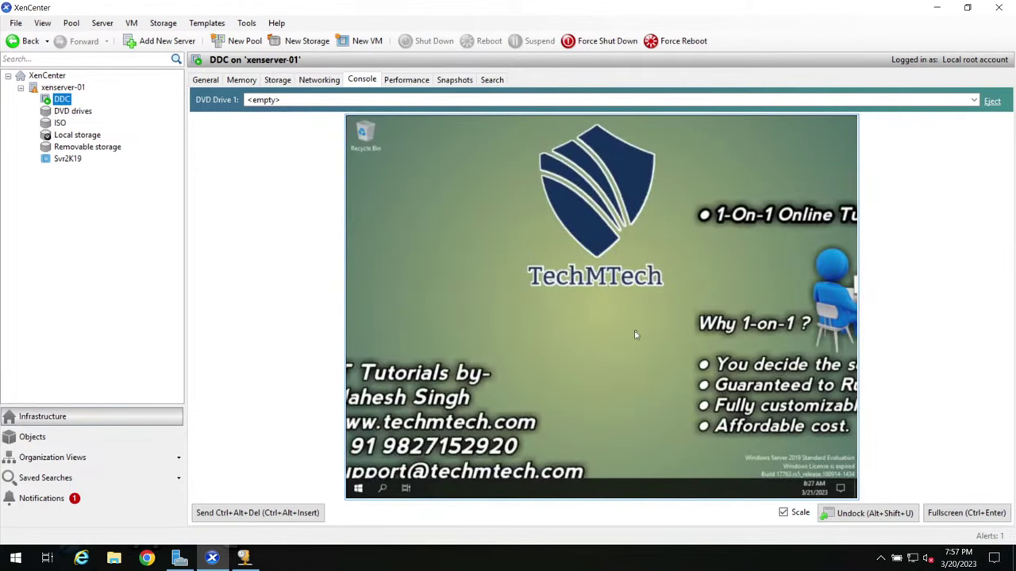
Step: Check the VM's Local Server properties in Server Manager to confirm domain ABC.COM
left_click(784, 513)
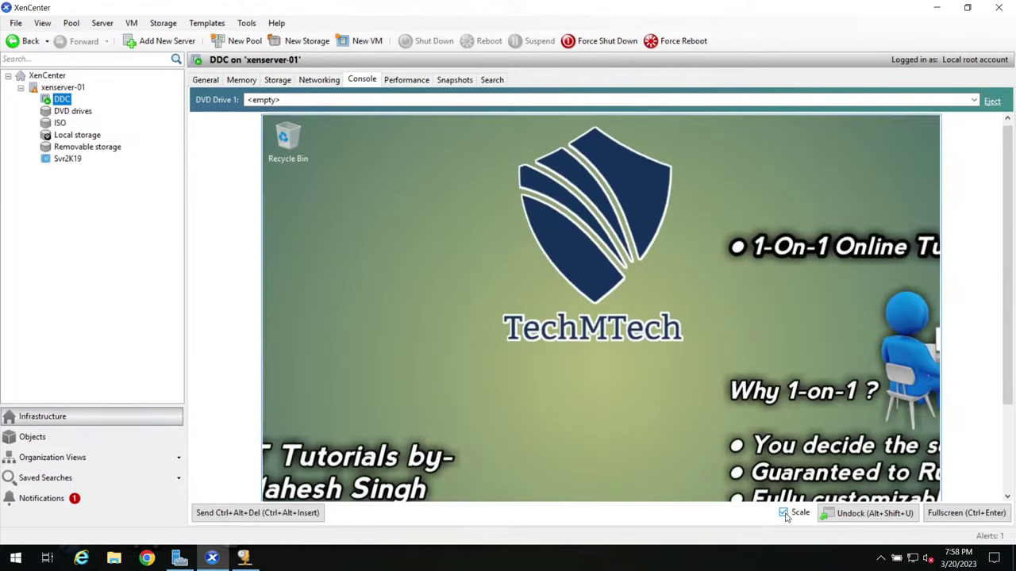
left_click(964, 513)
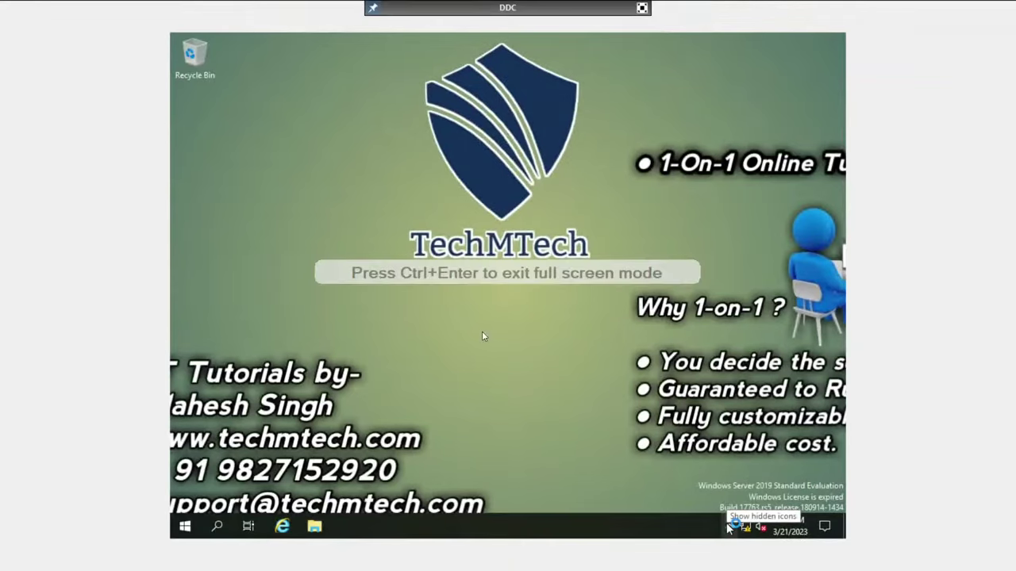
left_click(641, 7)
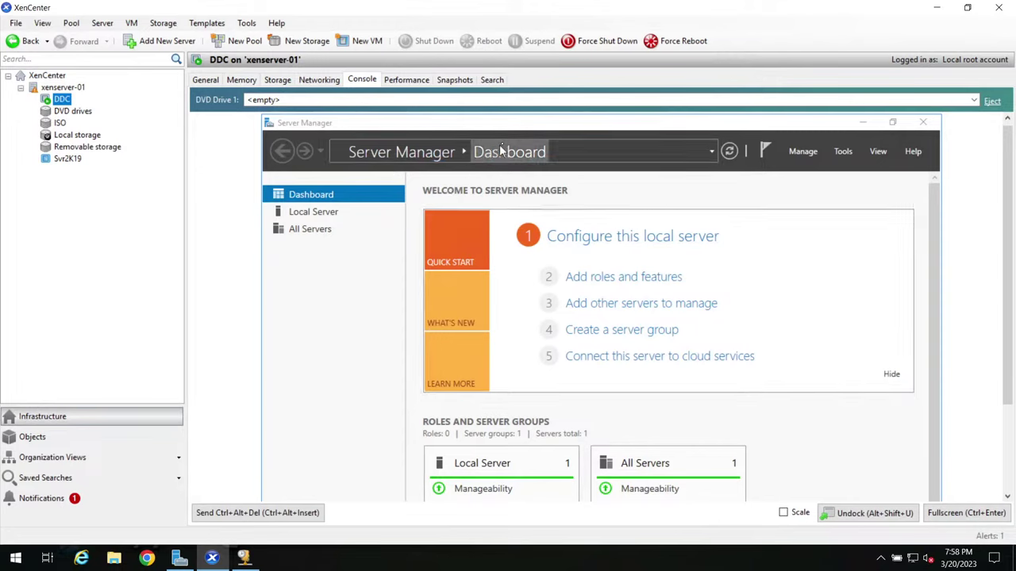
left_click(301, 212)
left_click(312, 199)
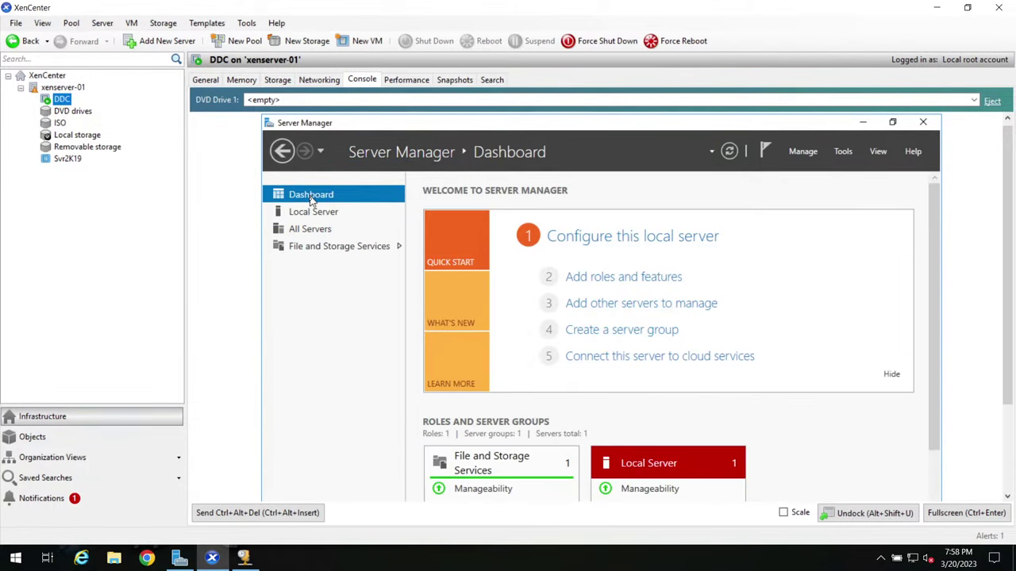
left_click(313, 212)
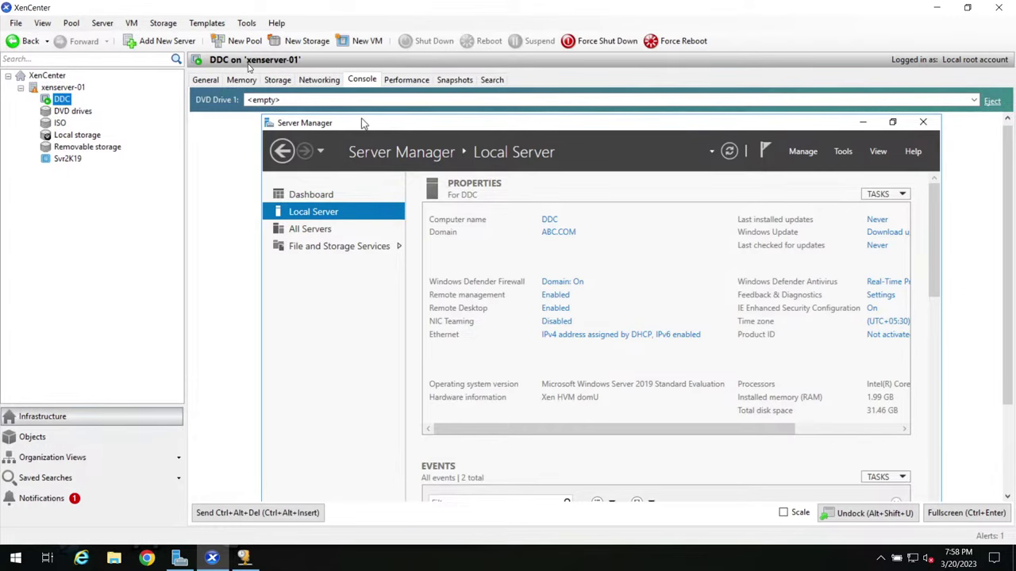
Step: Review the Storage and Networking tabs, return to Console, minimize Server Manager, and scale the display
left_click(279, 79)
left_click(312, 82)
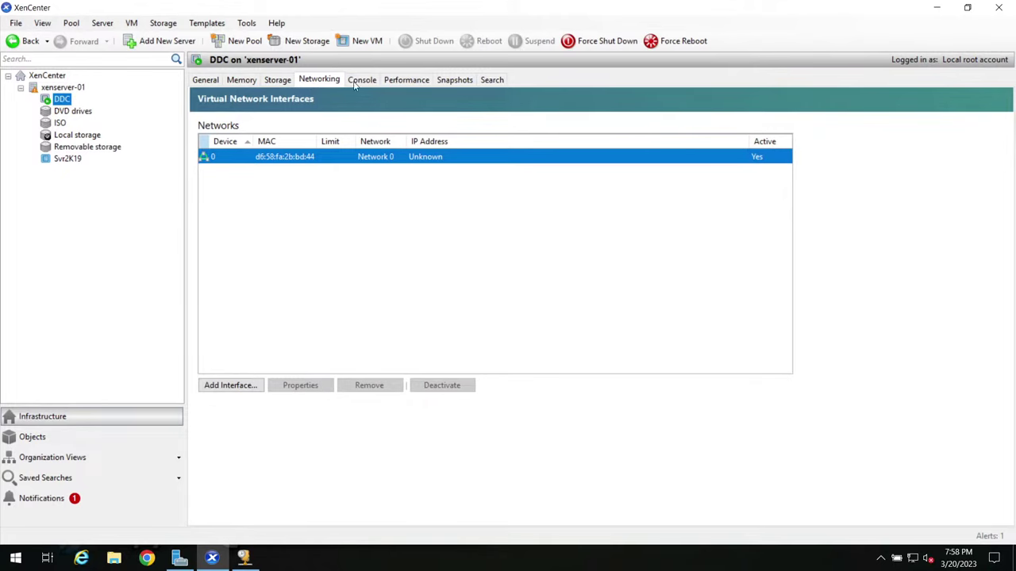
left_click(361, 80)
left_click(317, 85)
left_click(355, 83)
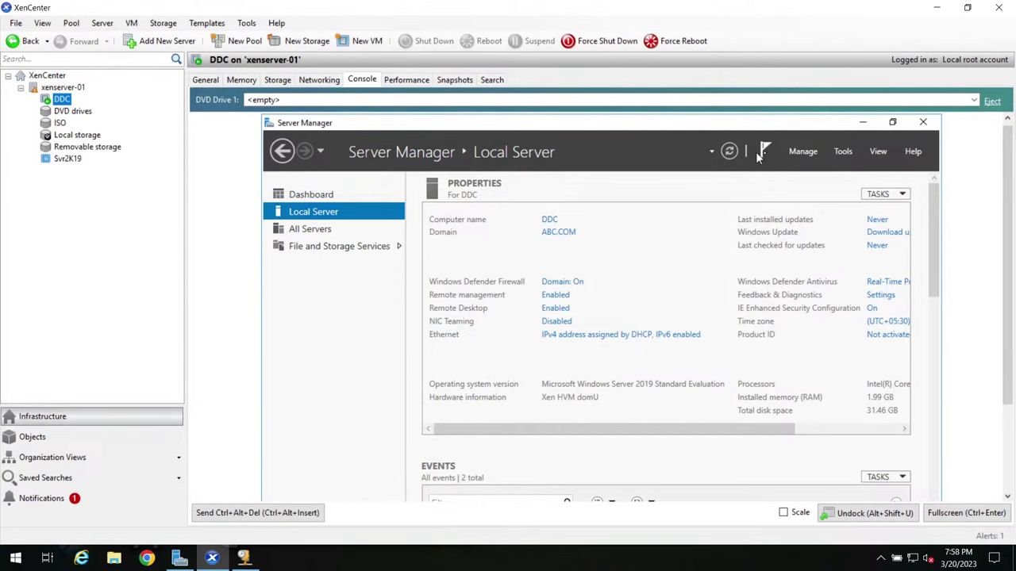
left_click(864, 123)
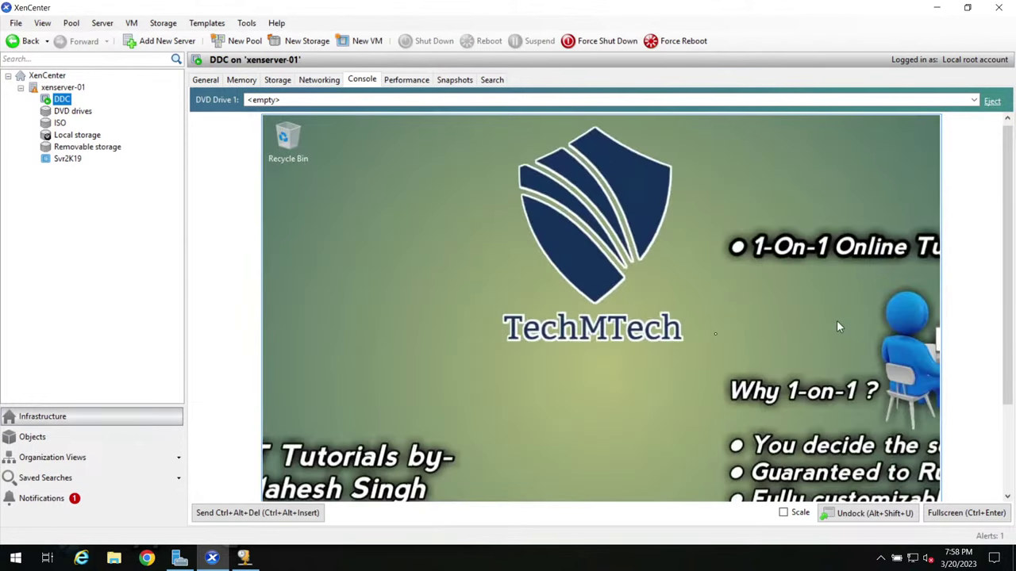
left_click(783, 513)
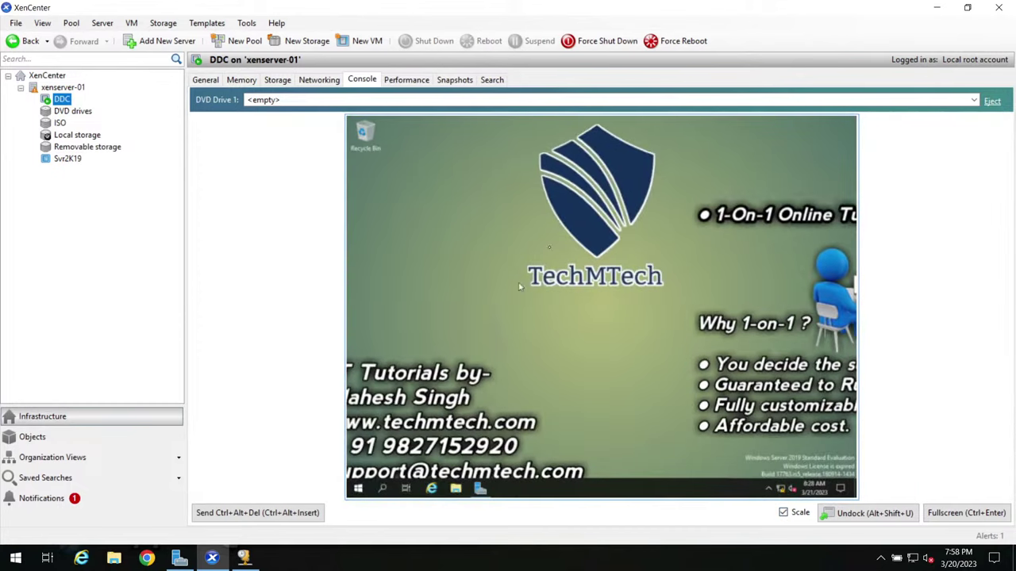
Step: Mount Citrix_Virtual_Apps_and_Desktops_7_2106.iso in DVD Drive 1 and run its installer from This PC
left_click(278, 101)
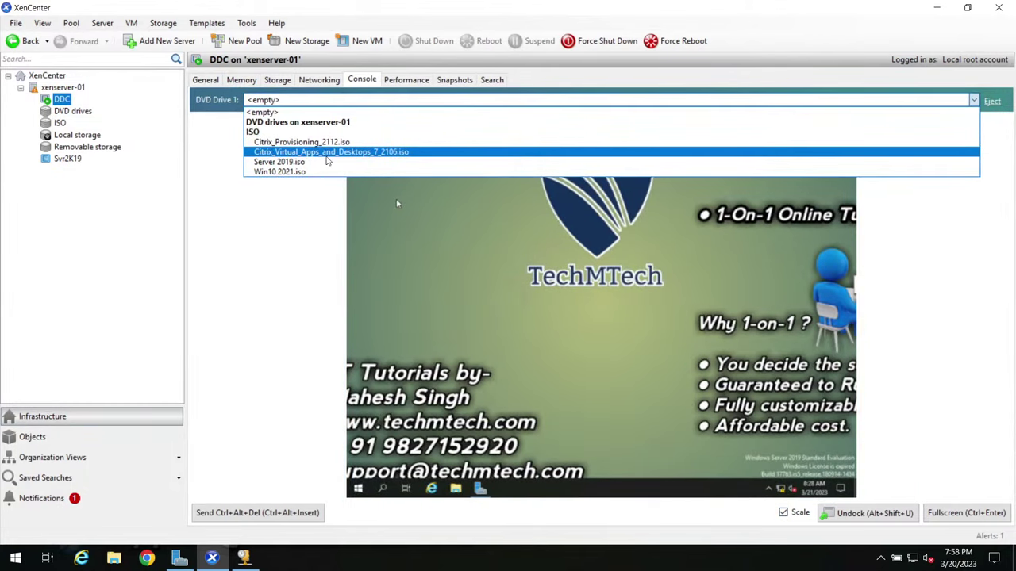
left_click(376, 155)
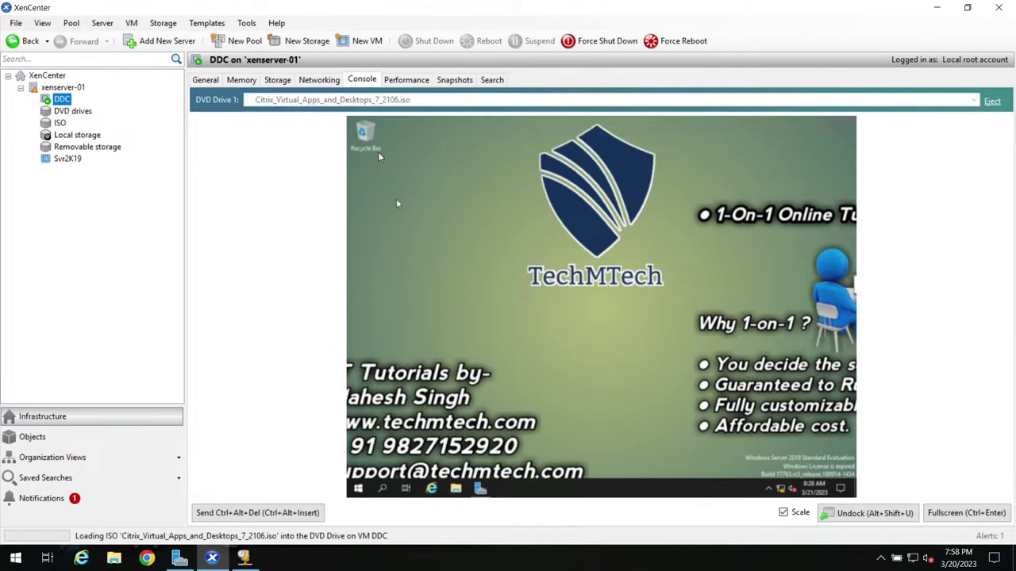
left_click(398, 204)
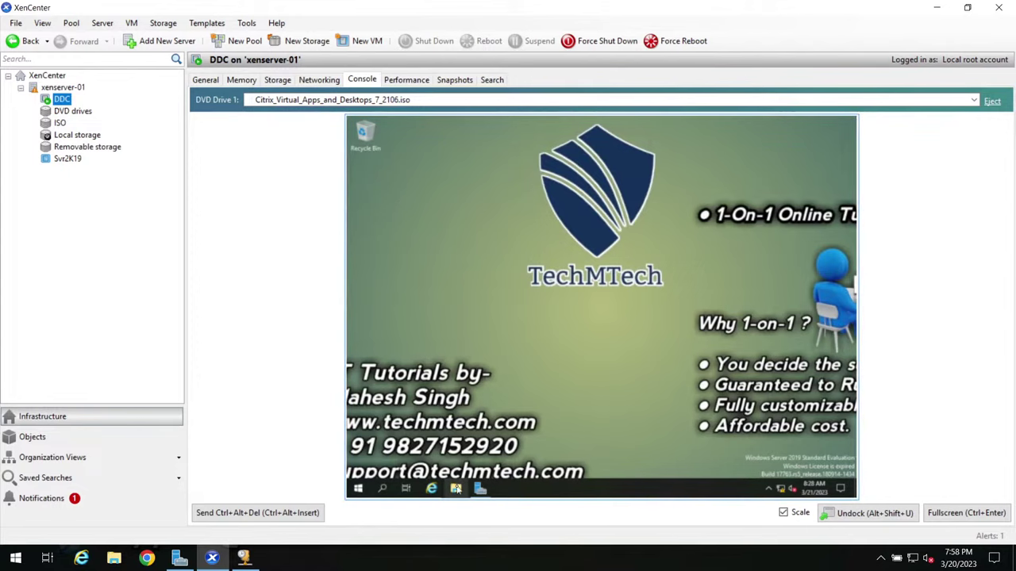
key("super+e")
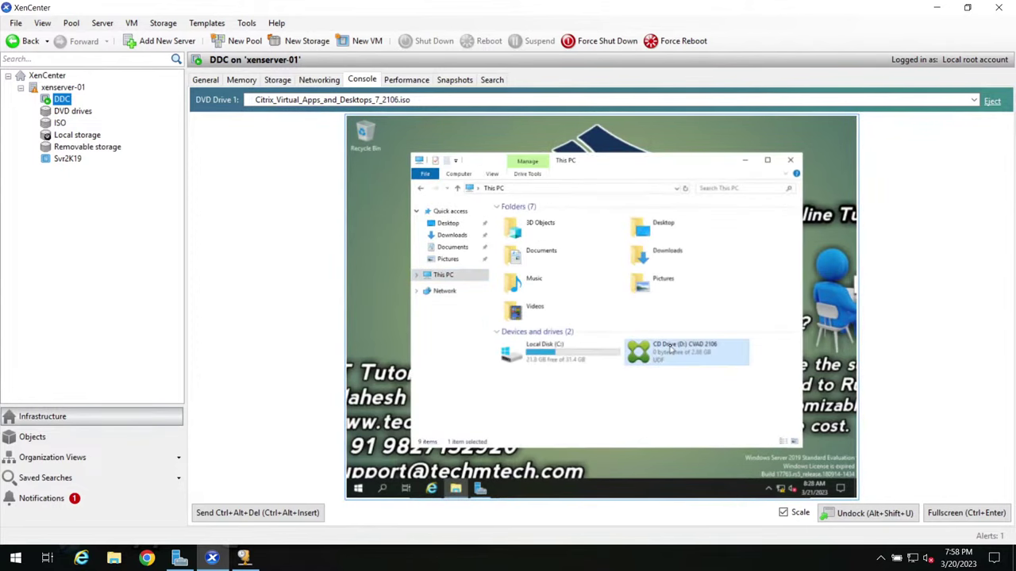
right_click(671, 349)
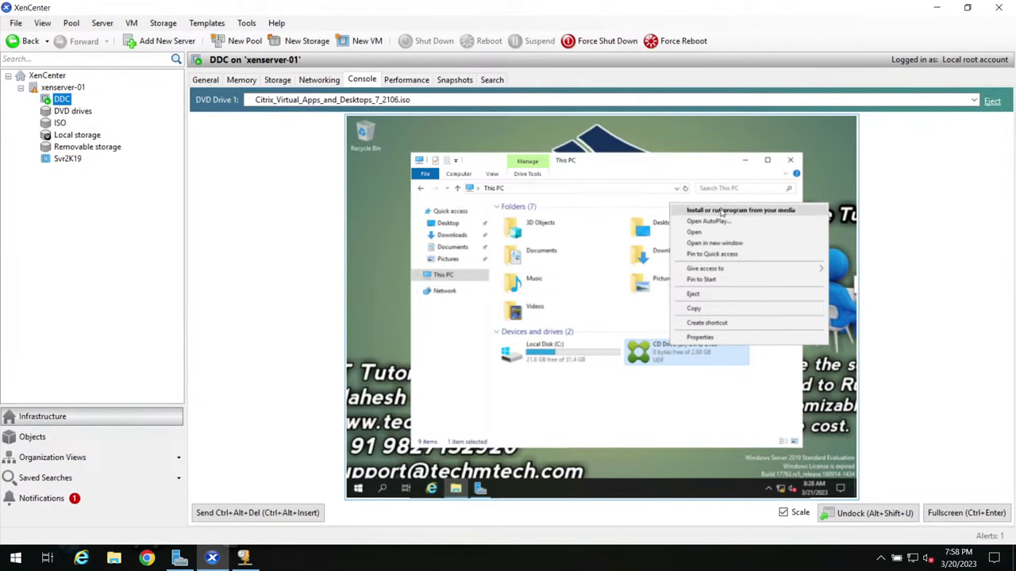
left_click(722, 211)
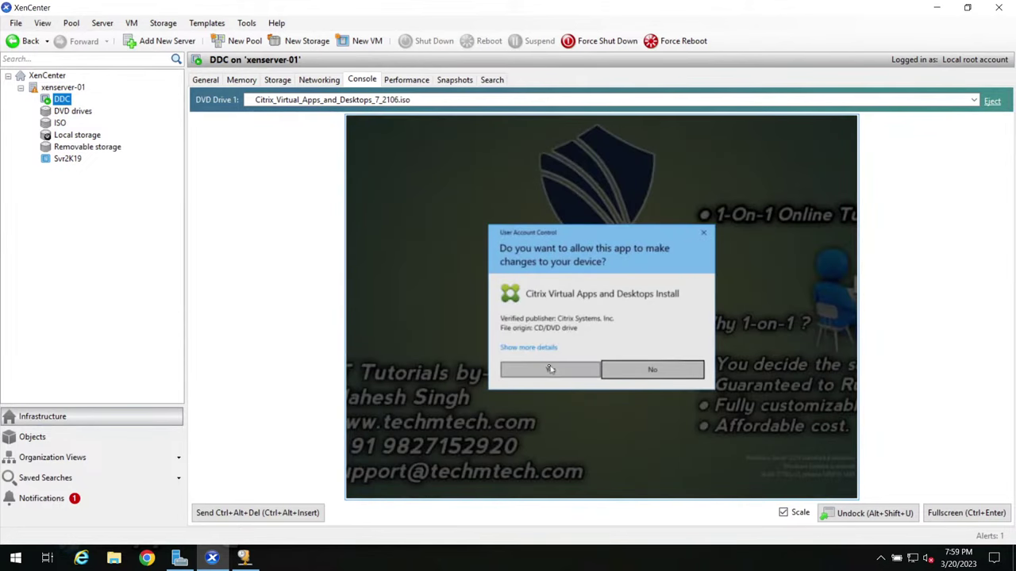
left_click(550, 369)
Step: Start the Virtual Apps and Desktops setup in full screen to reach the component menu
left_click(952, 517)
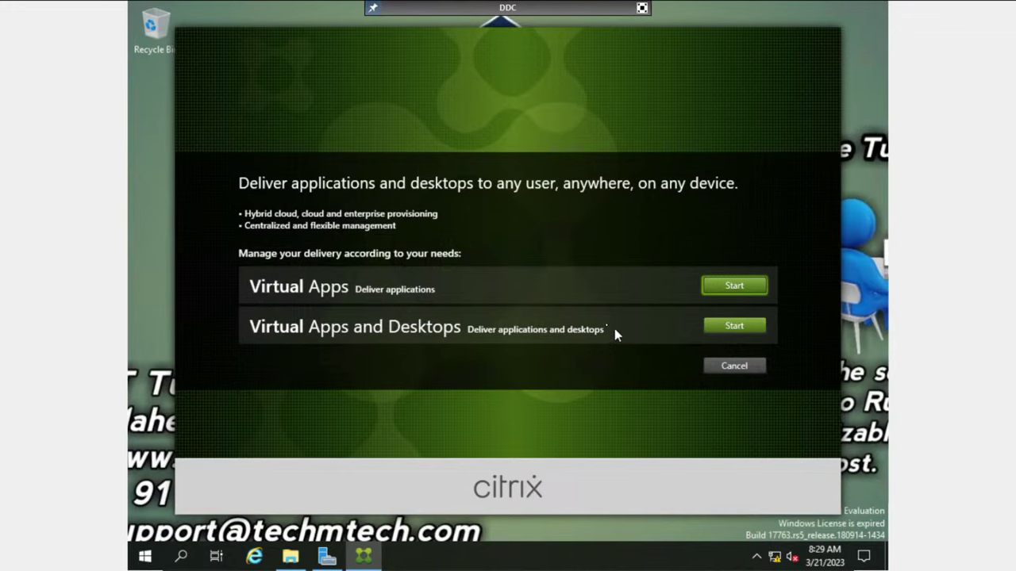
left_click(732, 326)
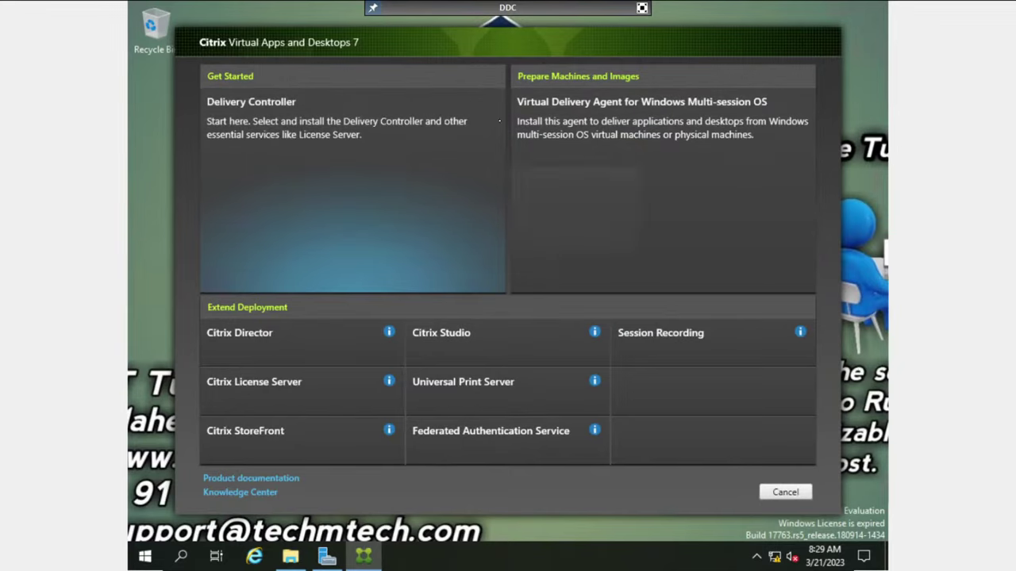
left_click(642, 7)
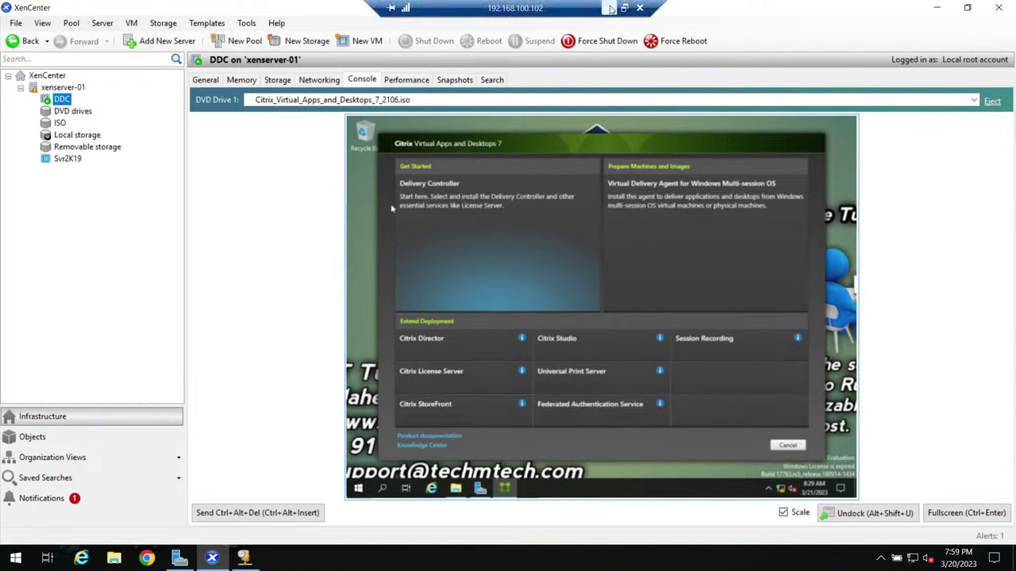
Step: Review item 2 of slide 4's Delivery Controller installation checklist in PowerPoint, then return to the remote session
left_click(611, 7)
left_click(609, 555)
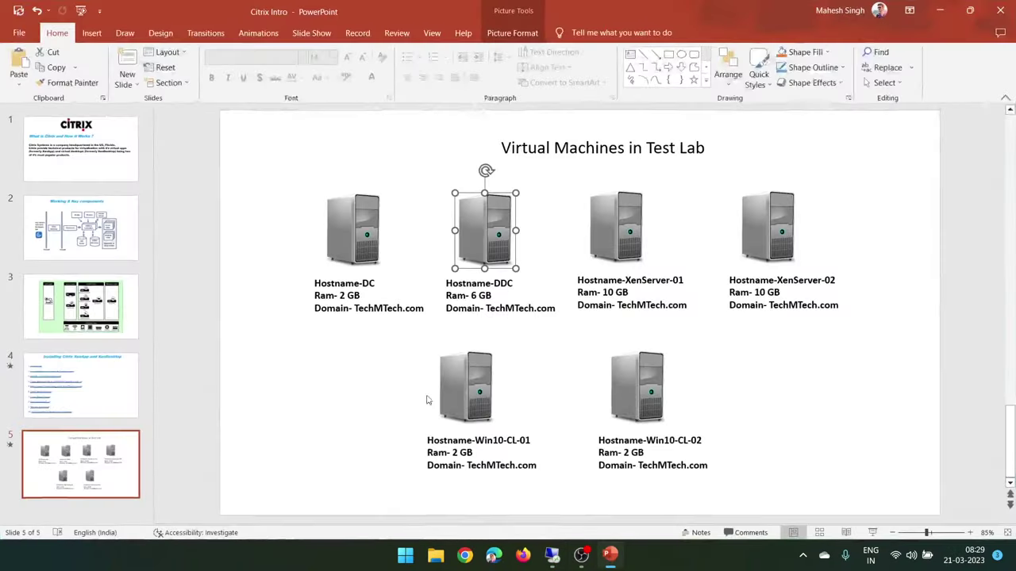
left_click(70, 405)
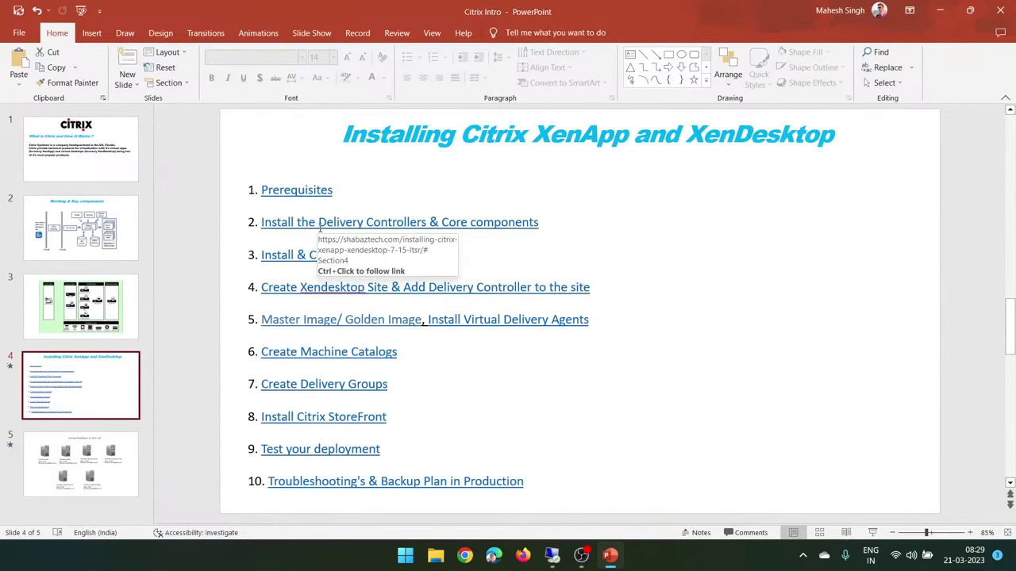
left_click_drag(560, 222, 429, 223)
left_click_drag(358, 223, 260, 223)
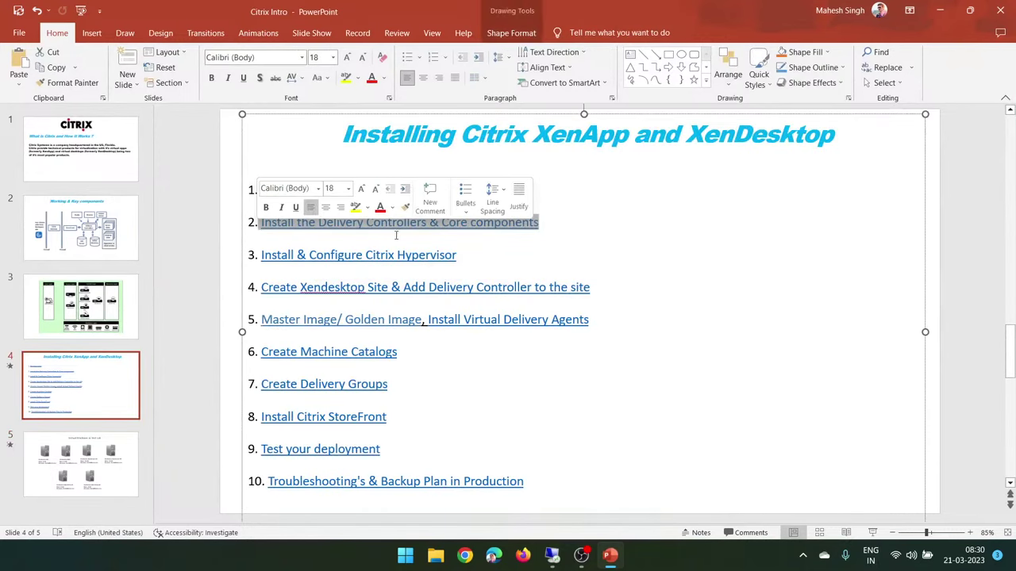
left_click(639, 239)
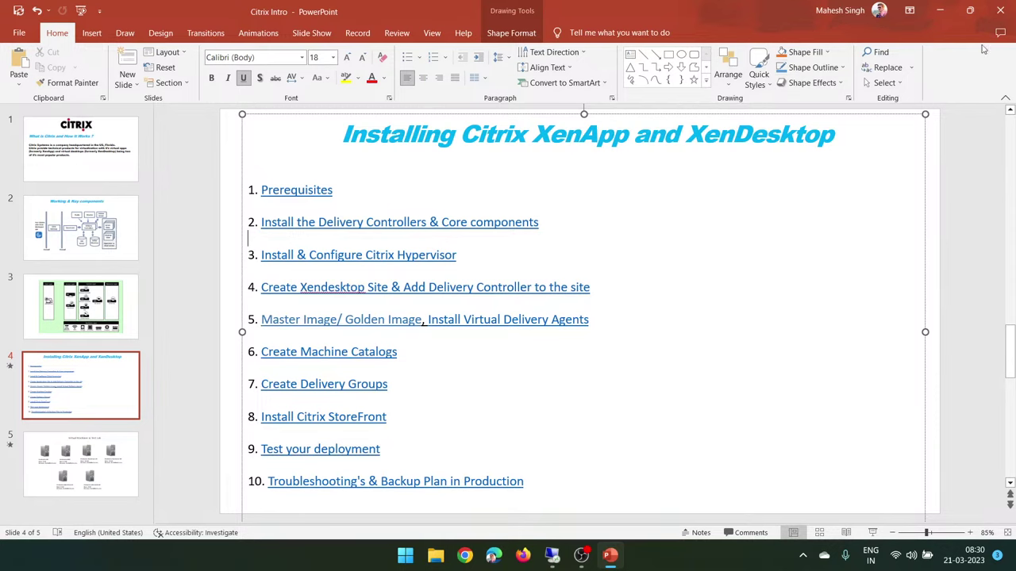
left_click(939, 10)
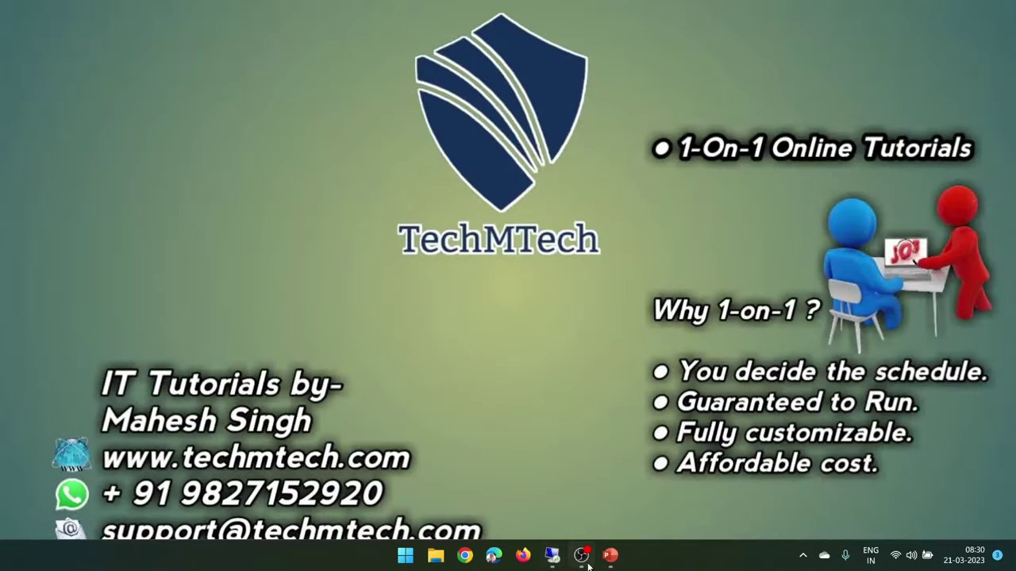
left_click(553, 556)
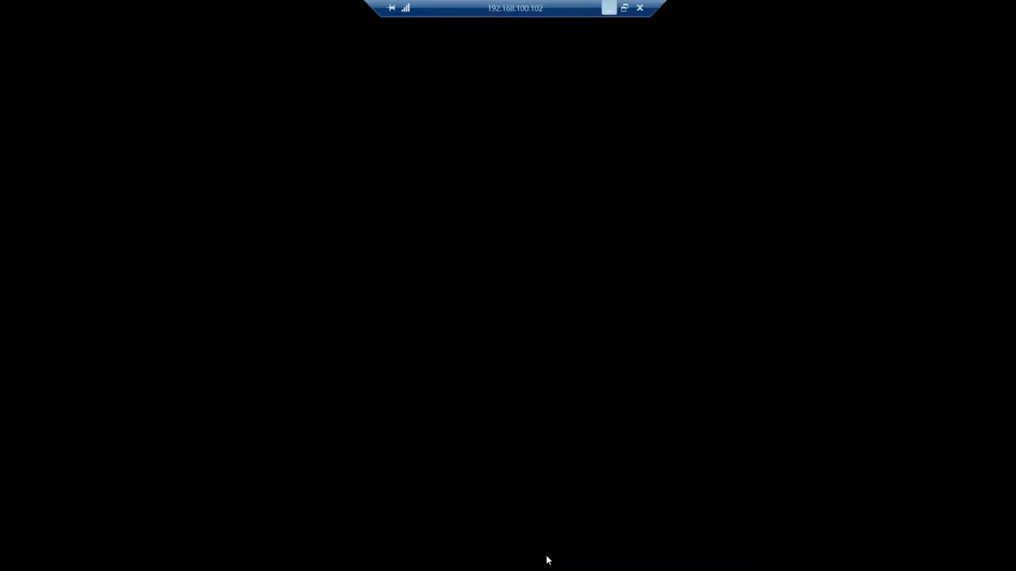
Step: Begin the Delivery Controller install, accept the licence agreement, and advance to Core Components
left_click(474, 221)
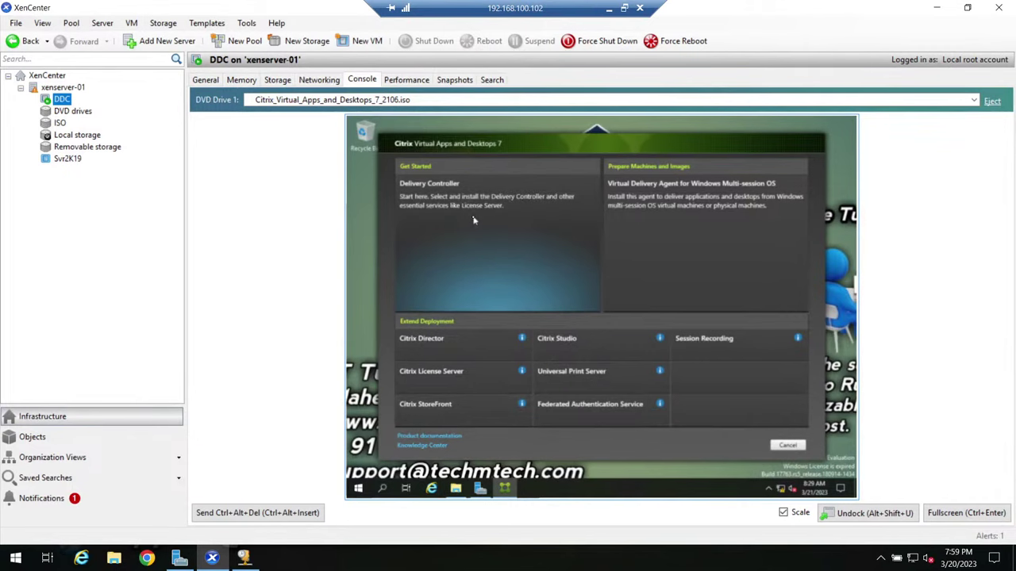
left_click(970, 514)
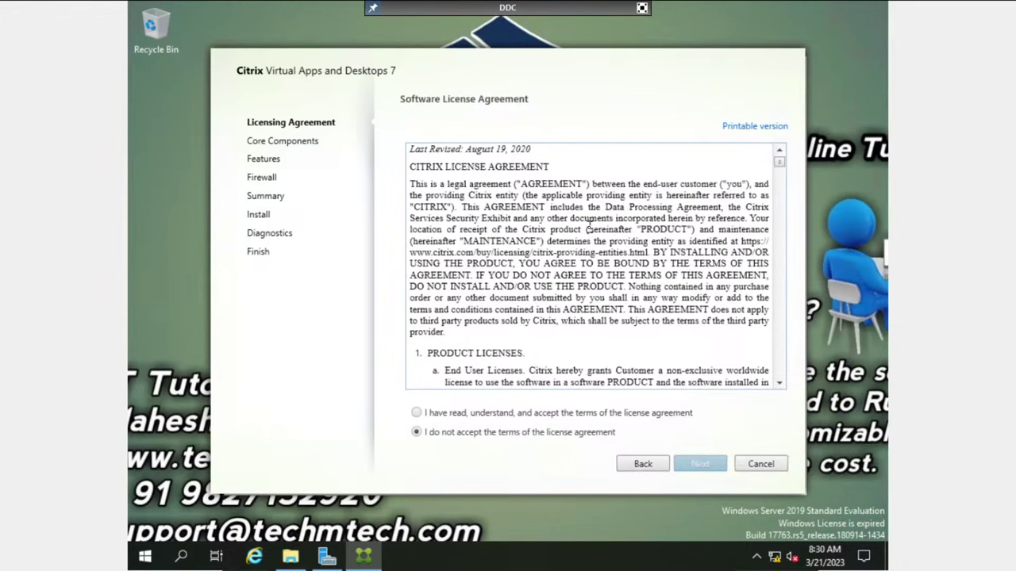
left_click(416, 414)
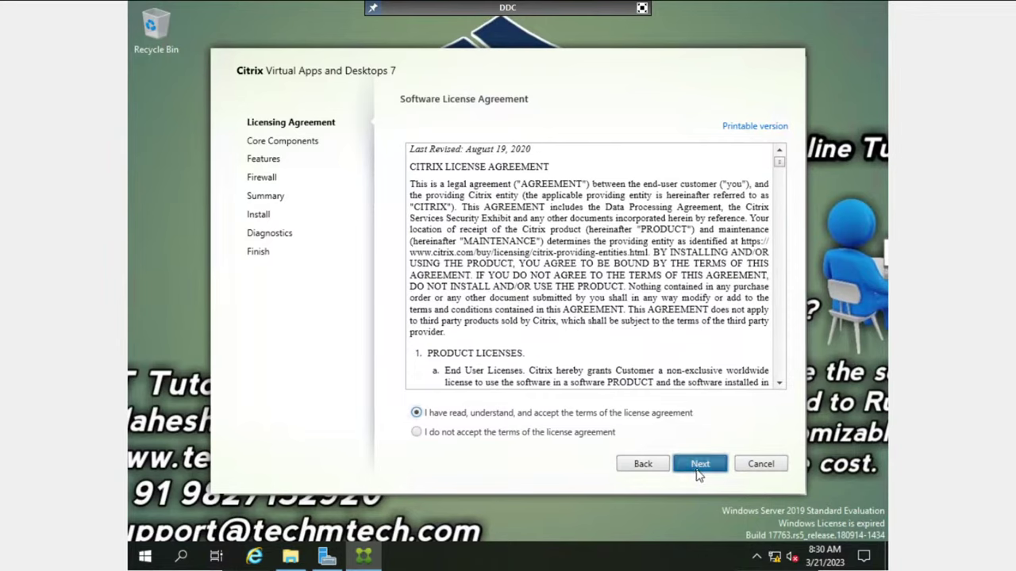
left_click(699, 467)
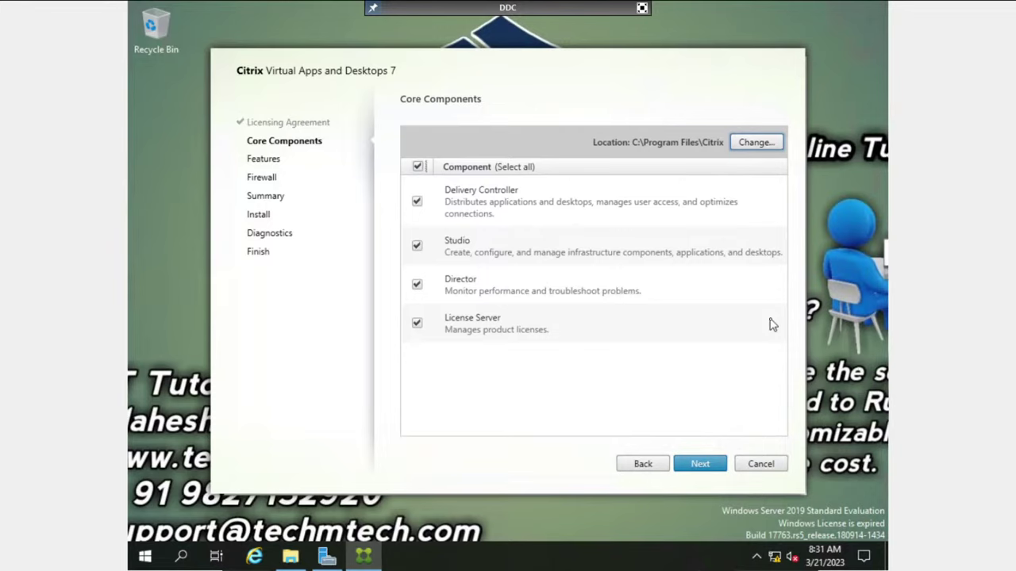
Step: Keep all core components, plus the SQL Server 2019 Express and Remote Assistance features
key("Tab")
key("Tab")
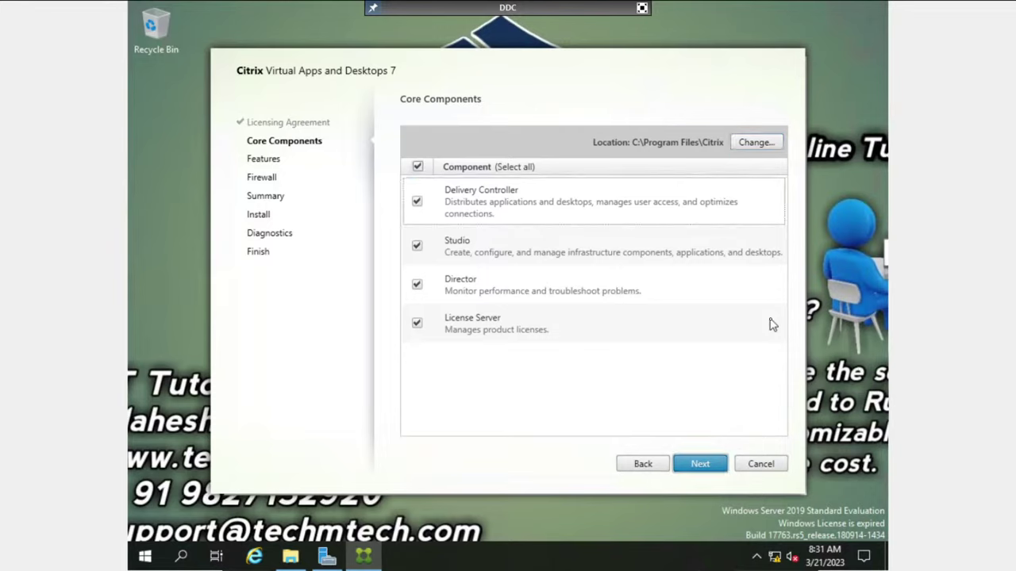
mouse_move(578, 22)
left_click(782, 553)
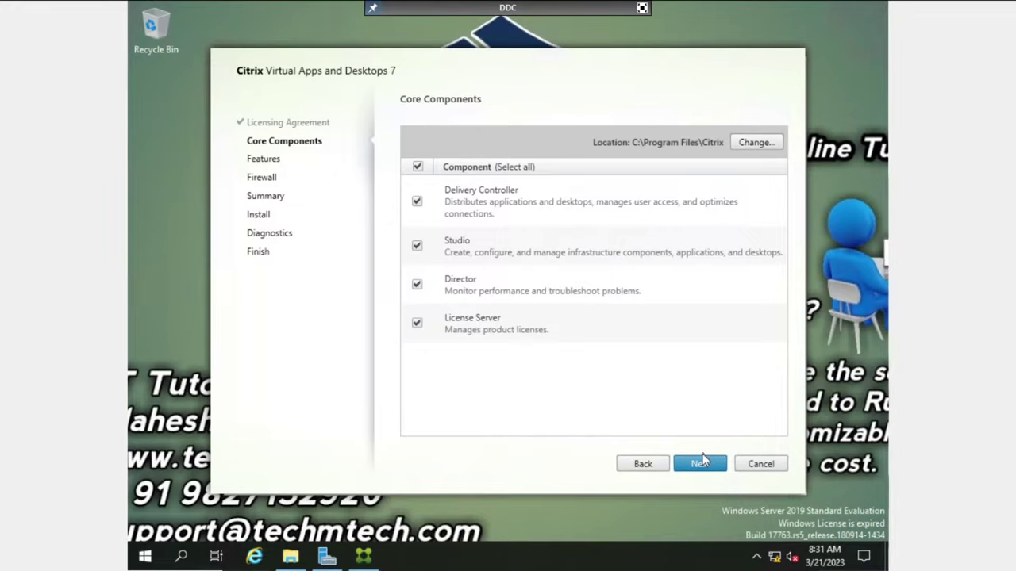
left_click(702, 464)
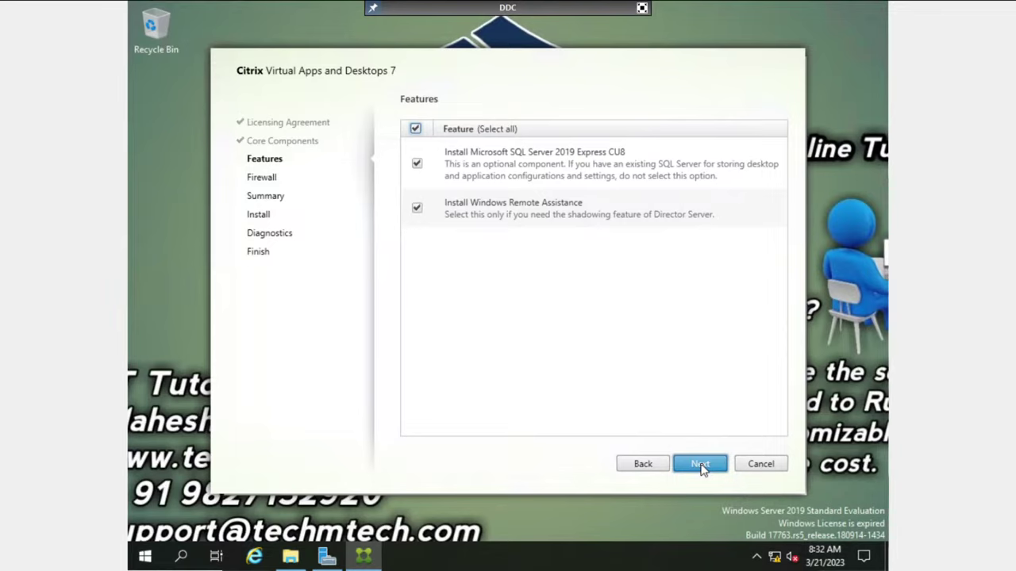
left_click(700, 467)
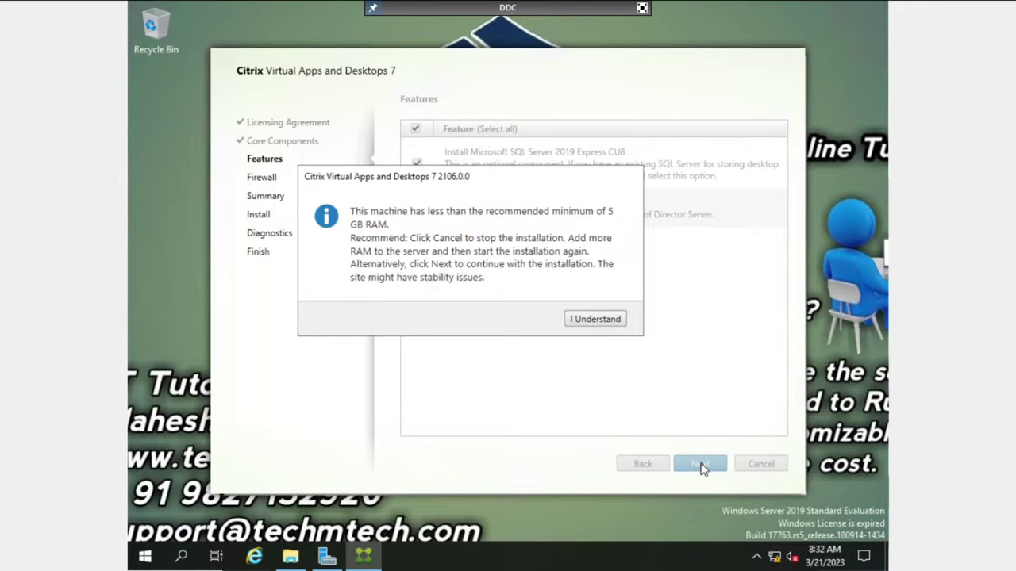